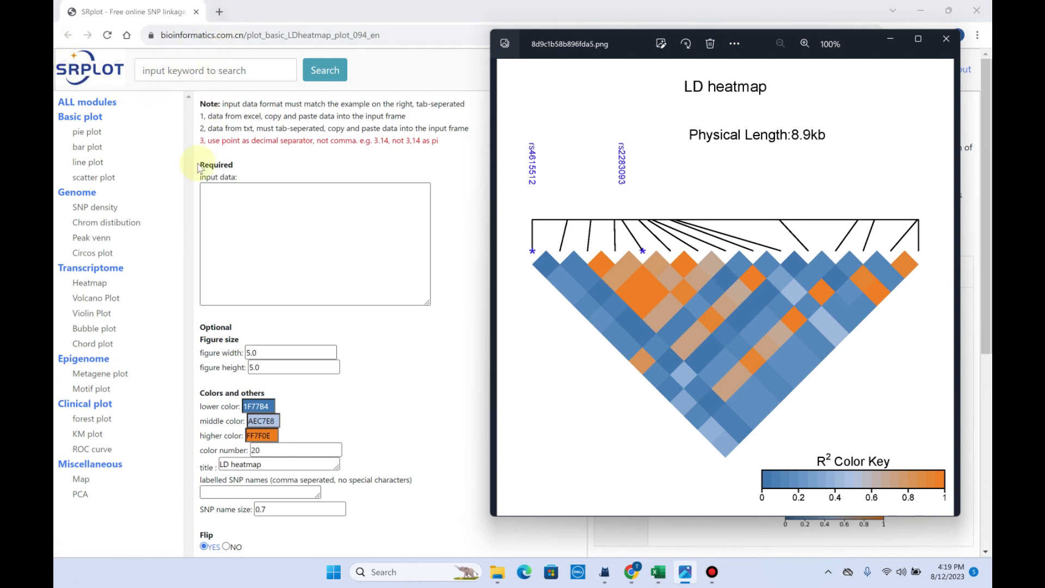
# Load the SRplot English home page, bioinformatics.com.cn/en, in a new Chrome tab.
pyautogui.click(889, 40)
pyautogui.click(220, 13)
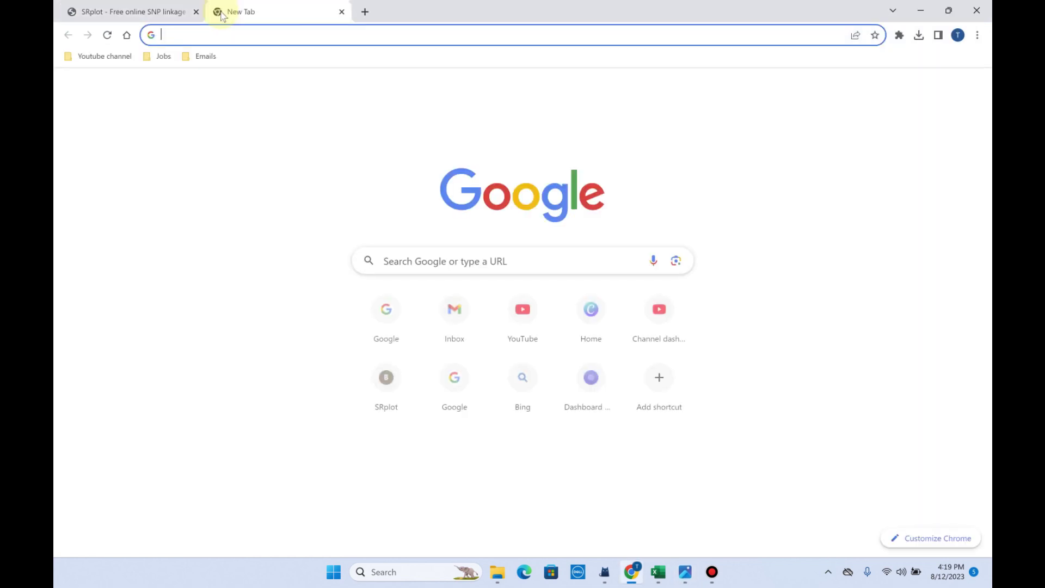
pyautogui.write('bi')
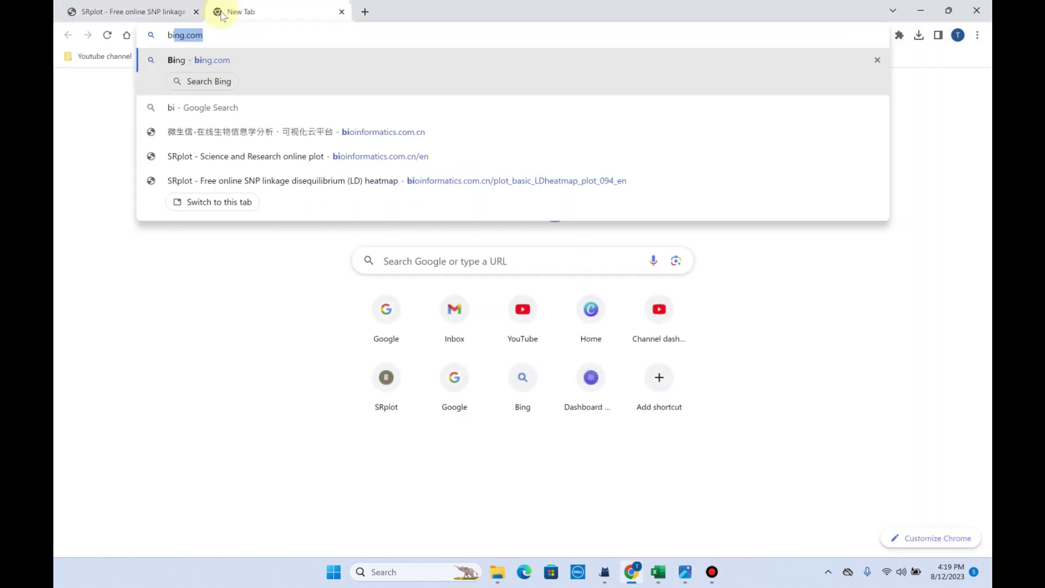
pyautogui.write('o')
pyautogui.press('Right')
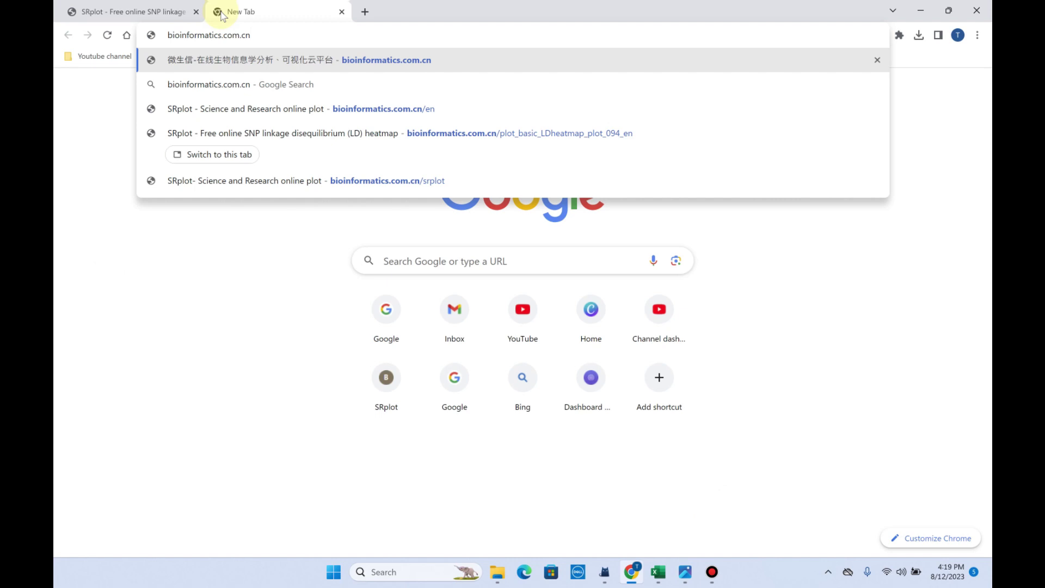
pyautogui.write('/')
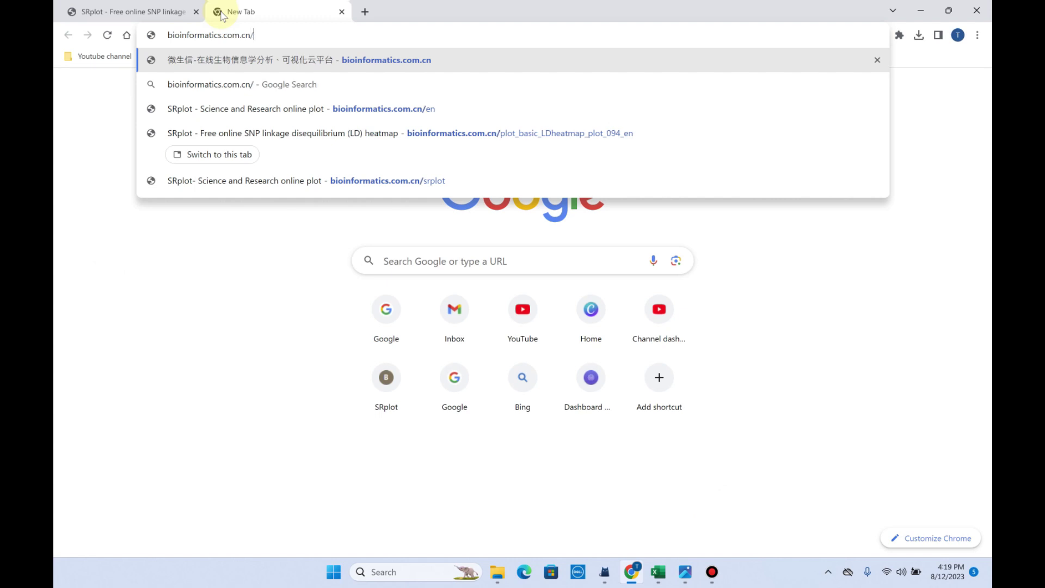
pyautogui.write('en')
pyautogui.press('Return')
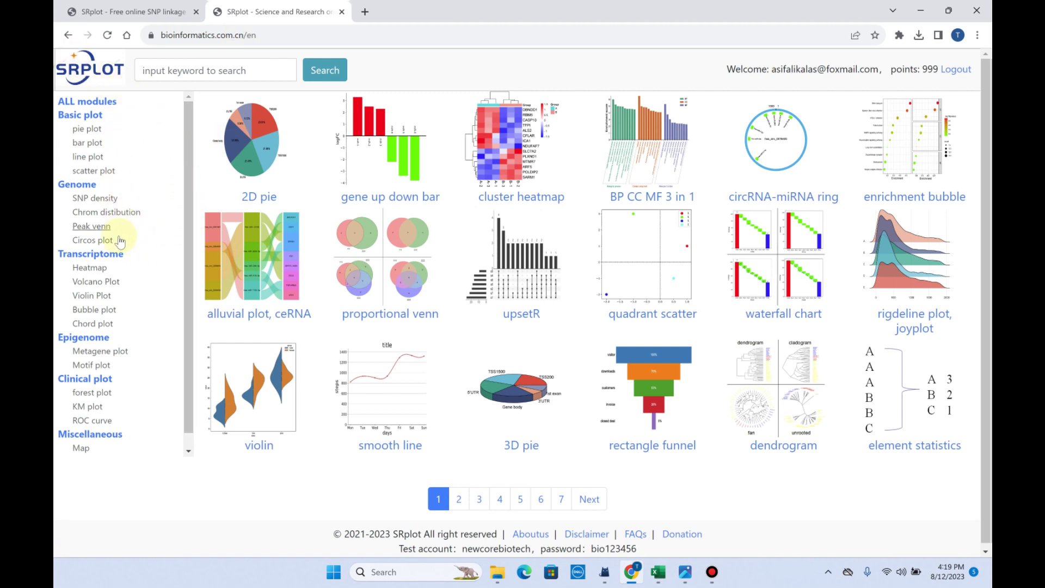
# Open the SNP likelihood LD heatmap module from SRplot's Heatmap category.
pyautogui.click(89, 269)
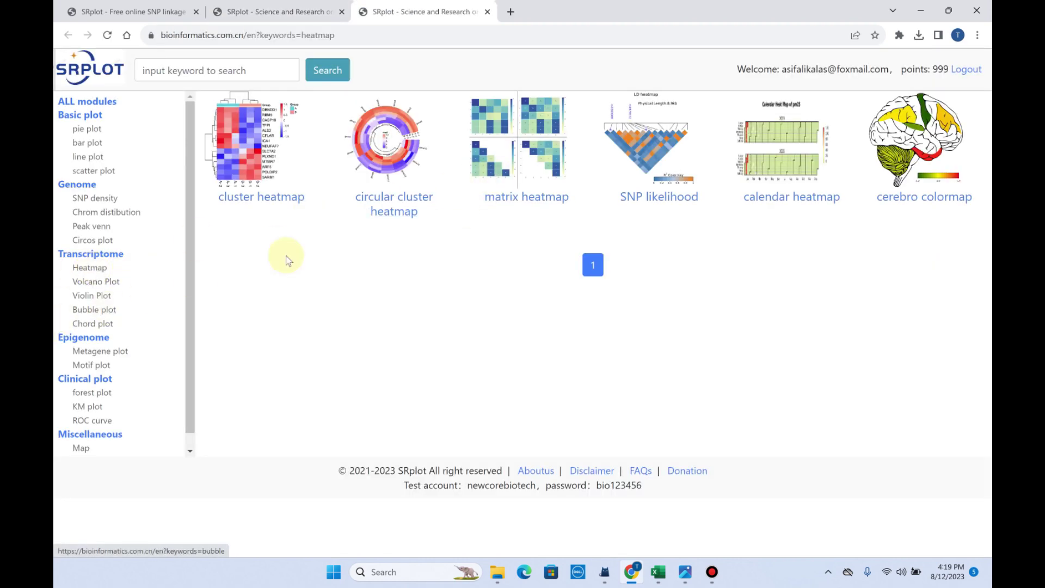
pyautogui.click(666, 204)
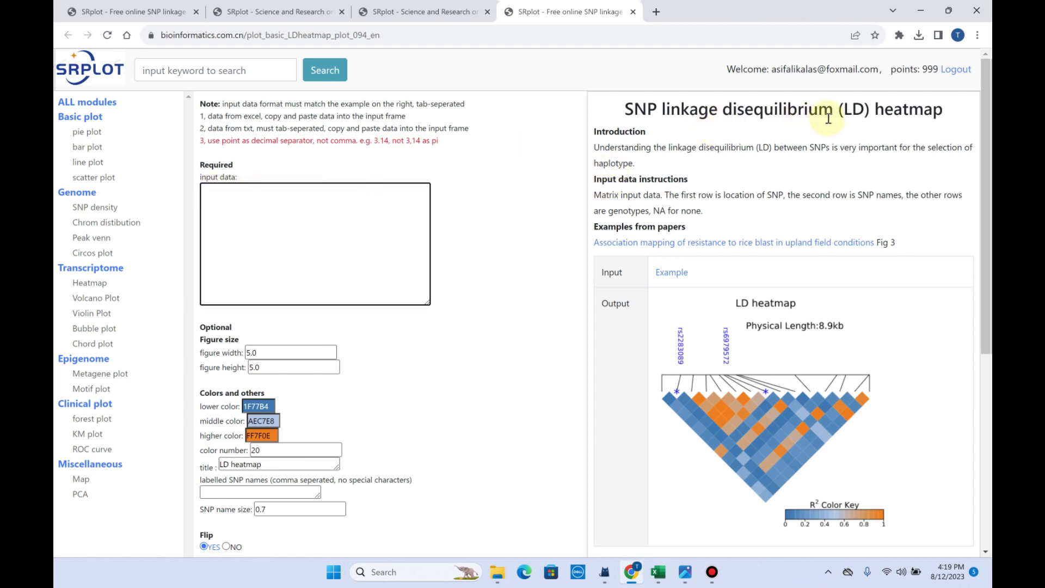
# Review the Excel genotype table: positions in row 1, rs IDs in row 2, NA in N31.
pyautogui.click(659, 571)
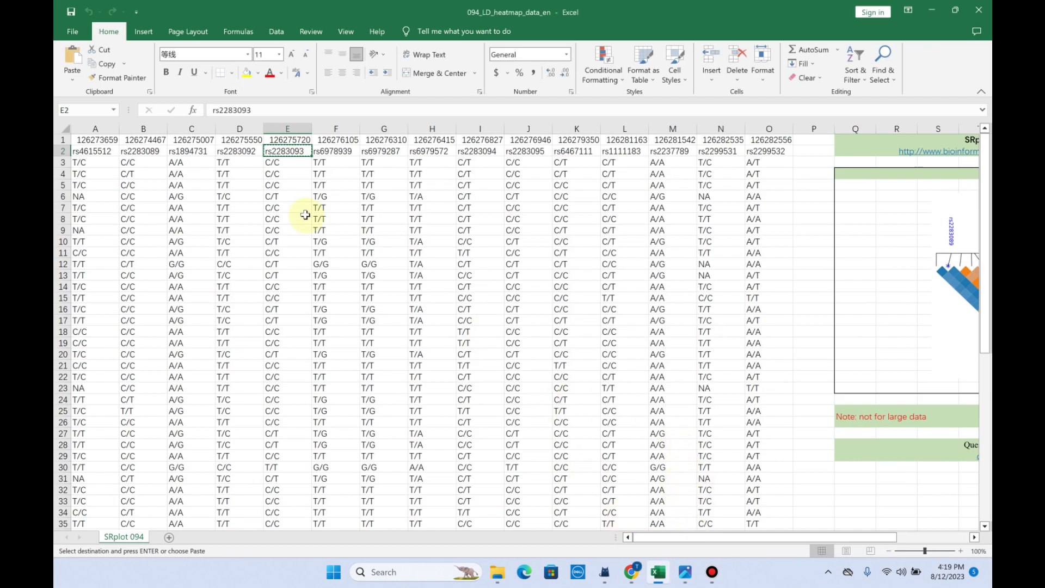
pyautogui.click(82, 140)
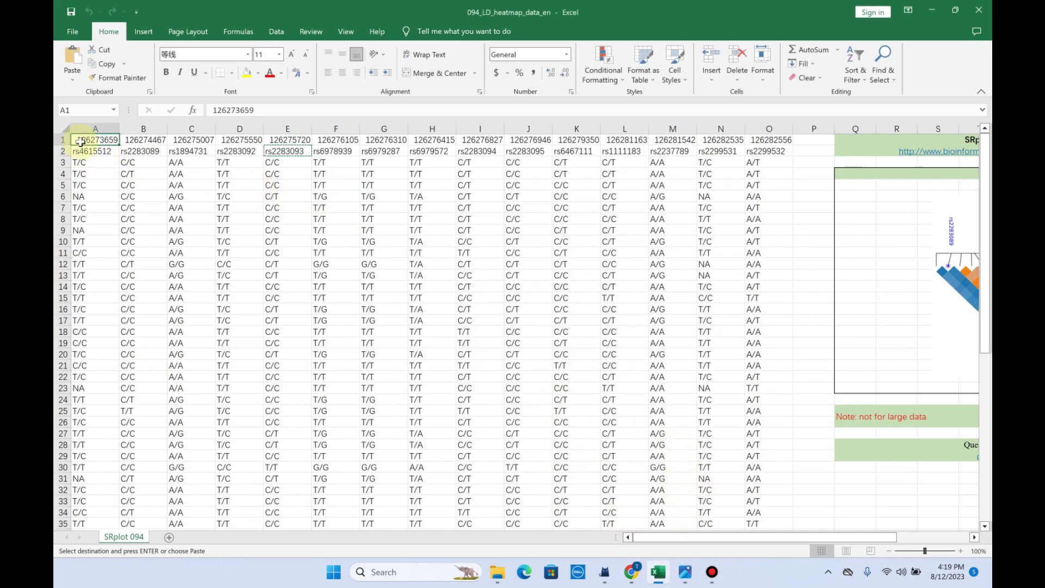
pyautogui.click(137, 142)
pyautogui.click(204, 139)
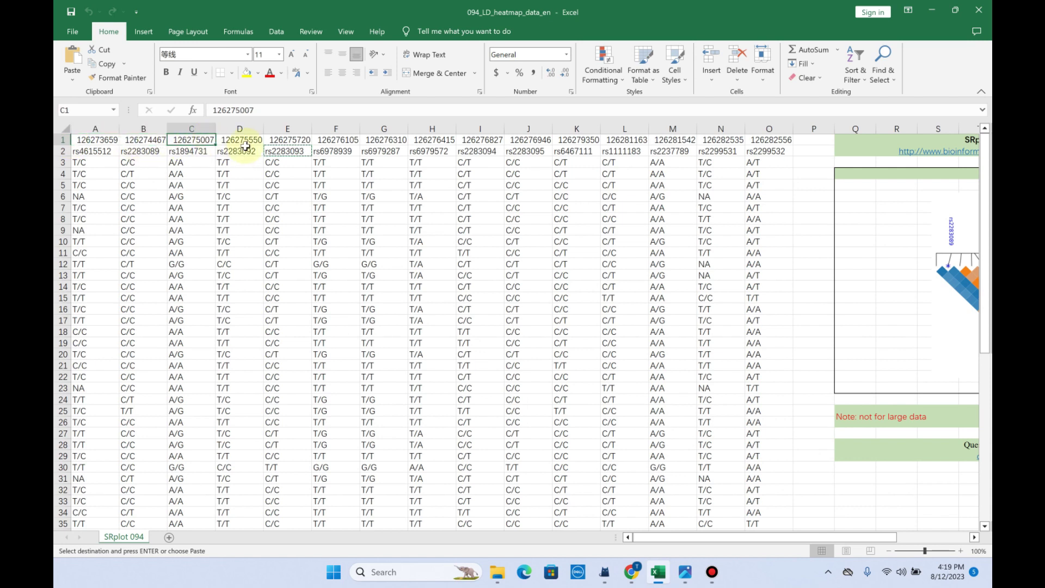
pyautogui.click(247, 140)
pyautogui.click(300, 139)
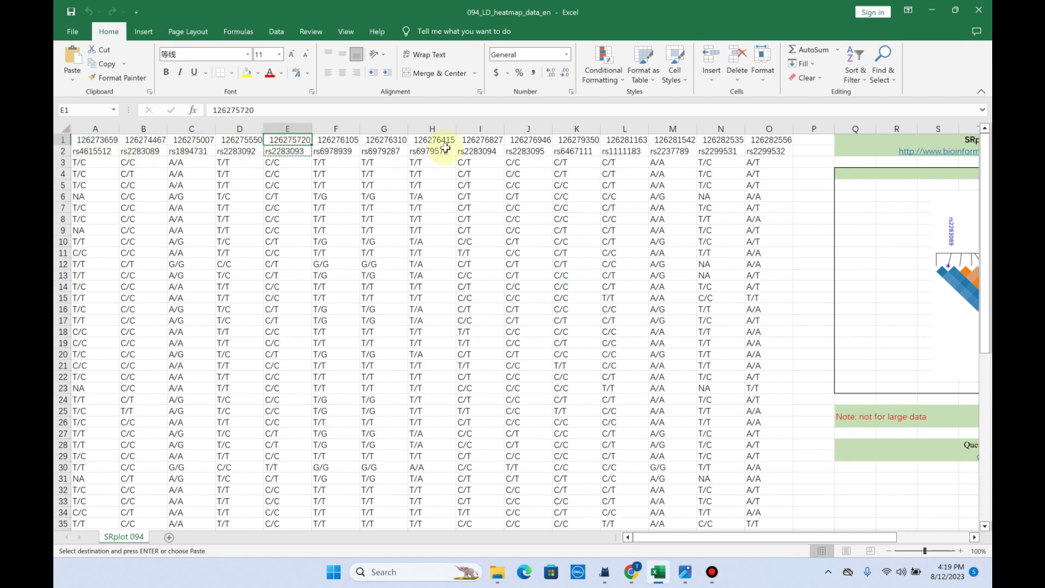
pyautogui.click(95, 152)
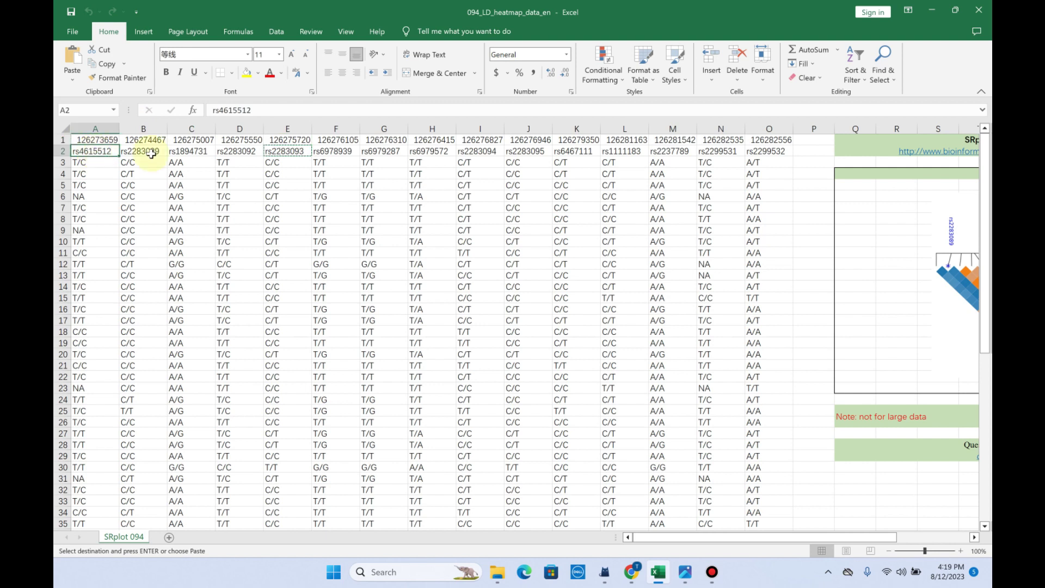
pyautogui.click(151, 153)
pyautogui.click(195, 152)
pyautogui.click(235, 152)
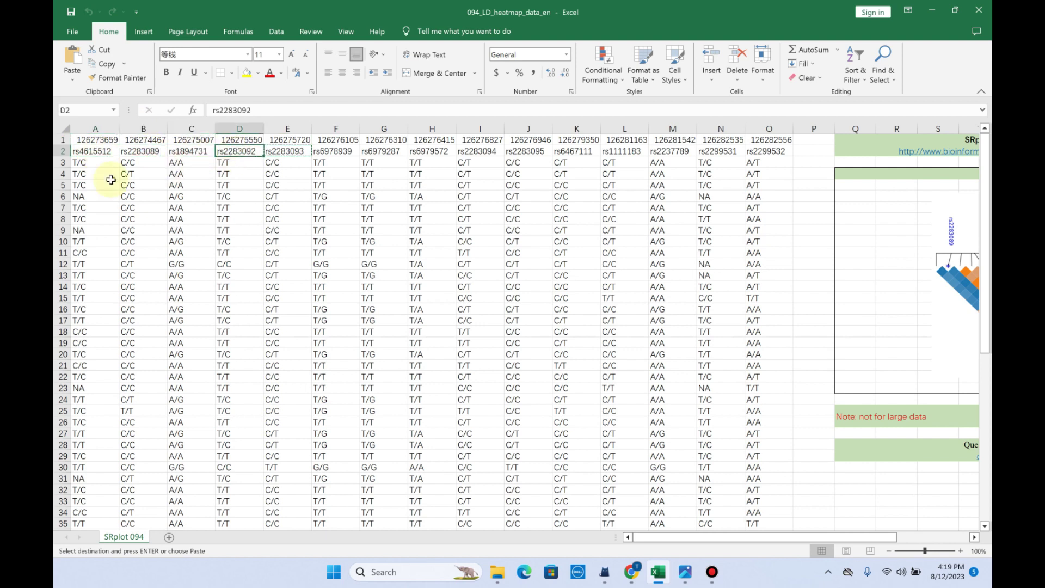
pyautogui.scroll(-1, 82, 167)
pyautogui.scroll(-1, 93, 176)
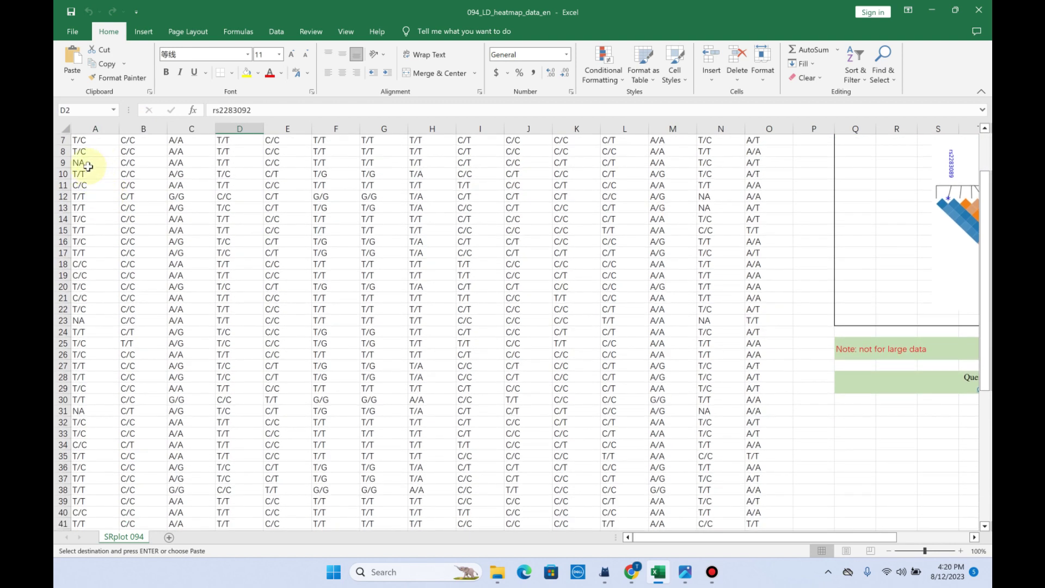
pyautogui.scroll(-3, 87, 167)
pyautogui.scroll(-2, 85, 199)
pyautogui.scroll(-2, 85, 200)
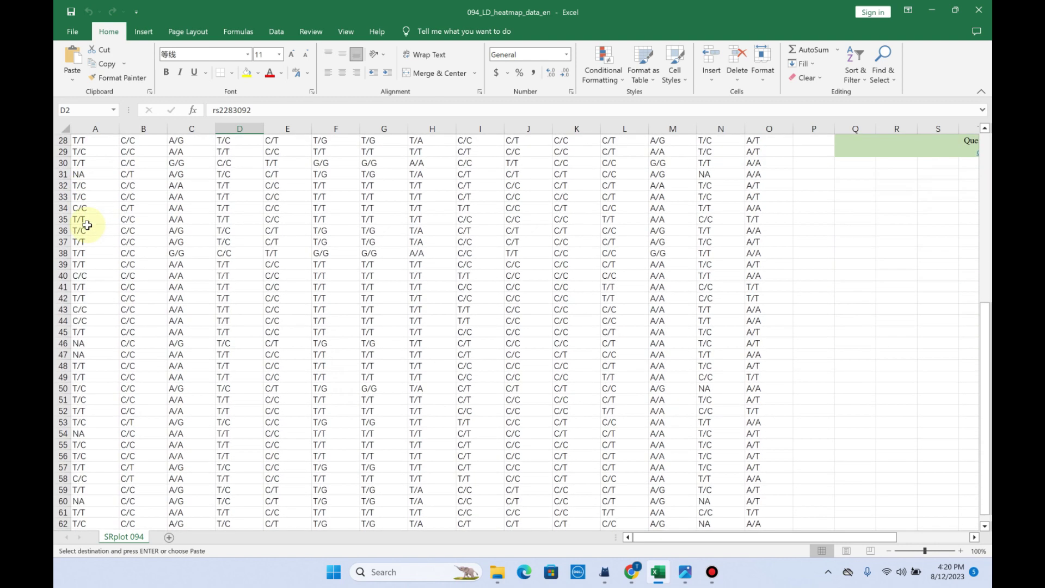
pyautogui.scroll(-4, 91, 225)
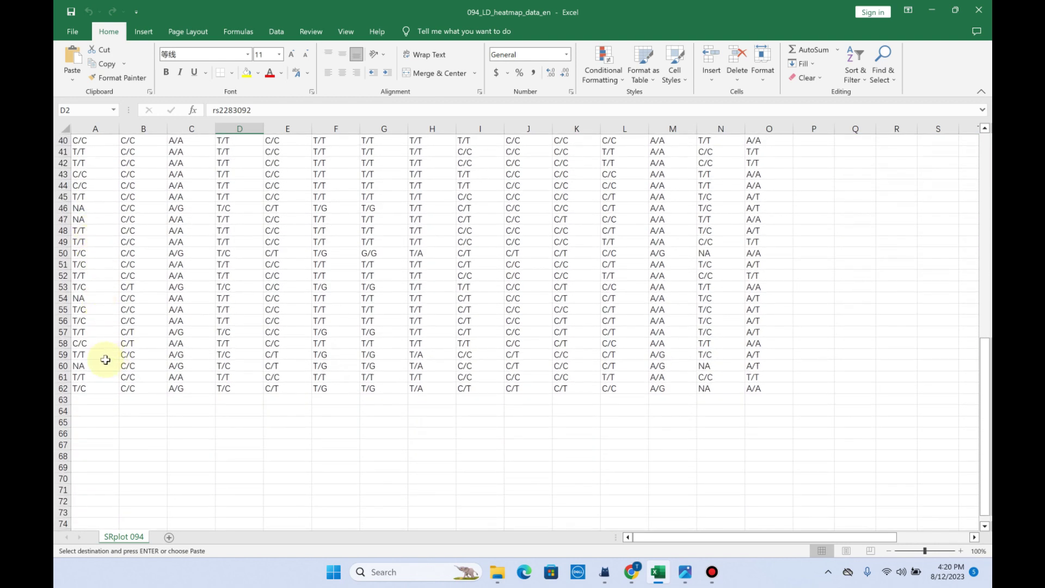
pyautogui.scroll(2, 131, 391)
pyautogui.scroll(4, 437, 340)
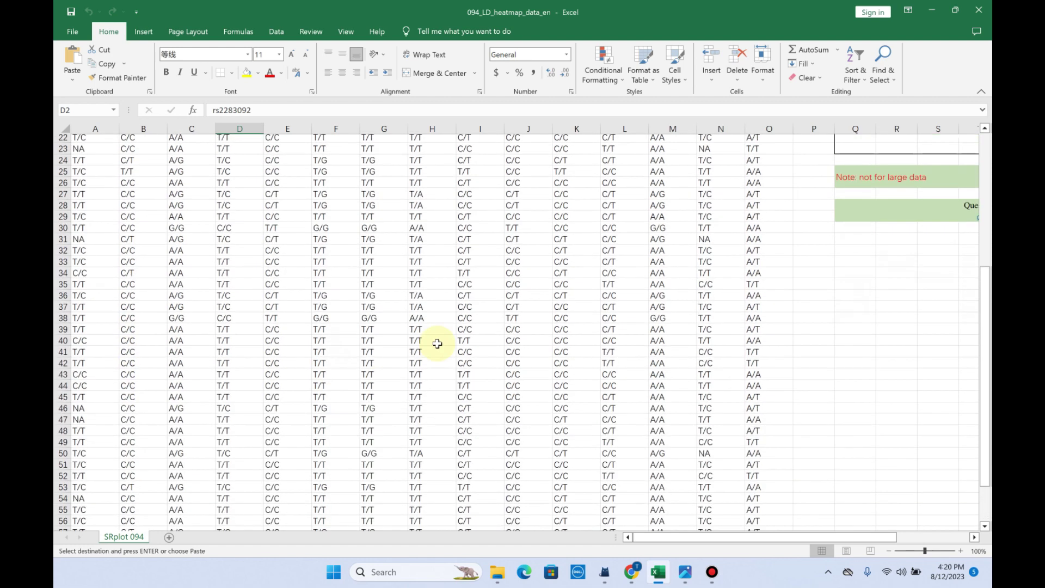
pyautogui.scroll(-2, 512, 355)
pyautogui.scroll(-3, 513, 354)
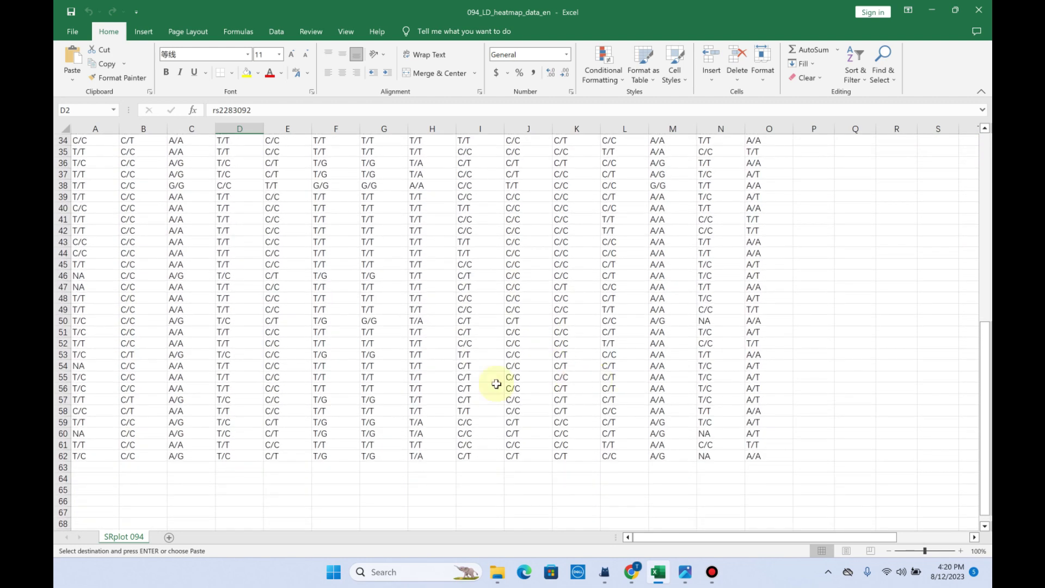
pyautogui.scroll(3, 493, 371)
pyautogui.scroll(1, 493, 372)
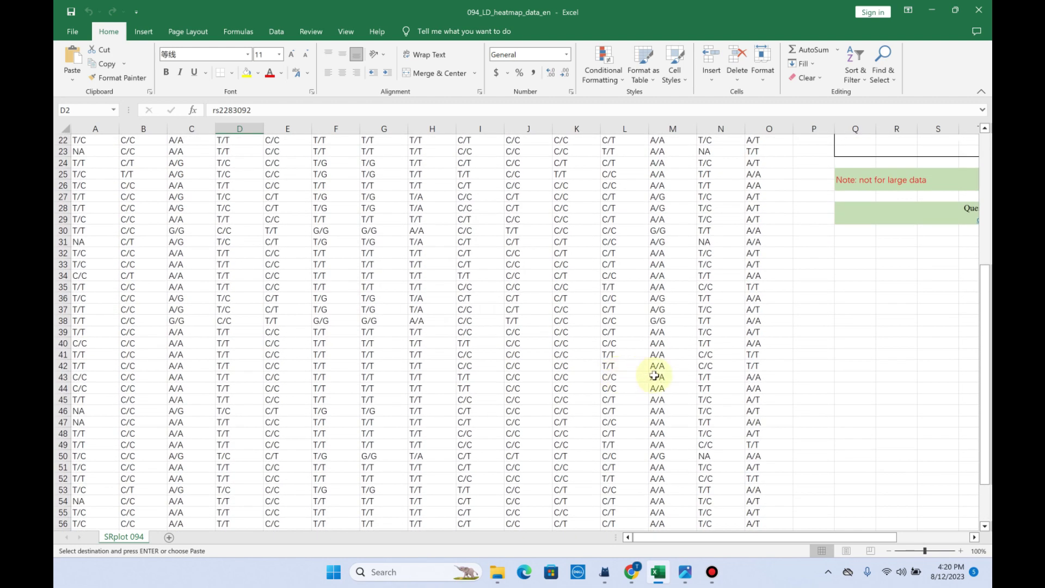
pyautogui.scroll(1, 653, 365)
pyautogui.scroll(3, 663, 367)
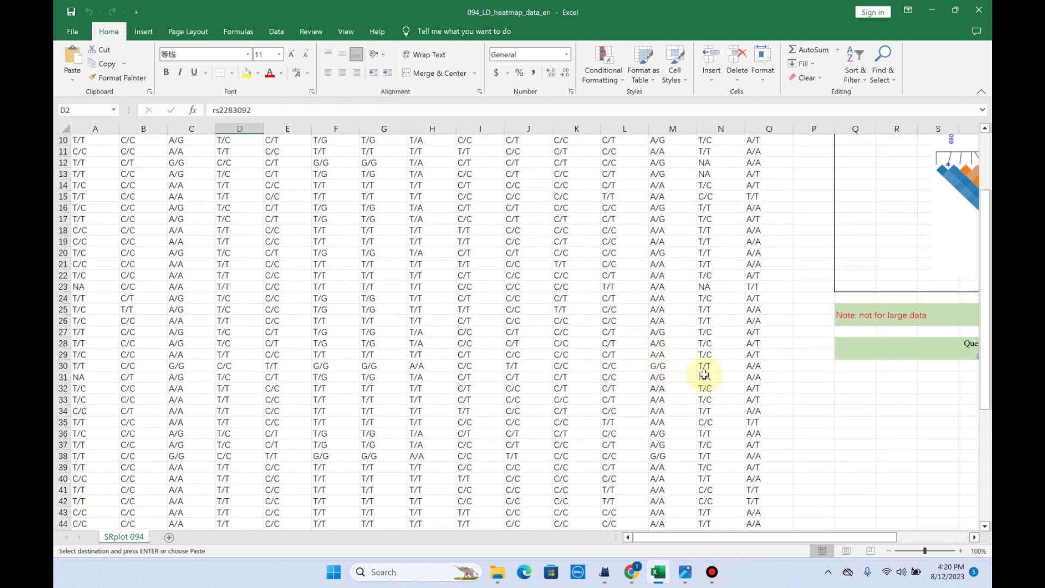
pyautogui.click(706, 378)
pyautogui.scroll(3, 588, 286)
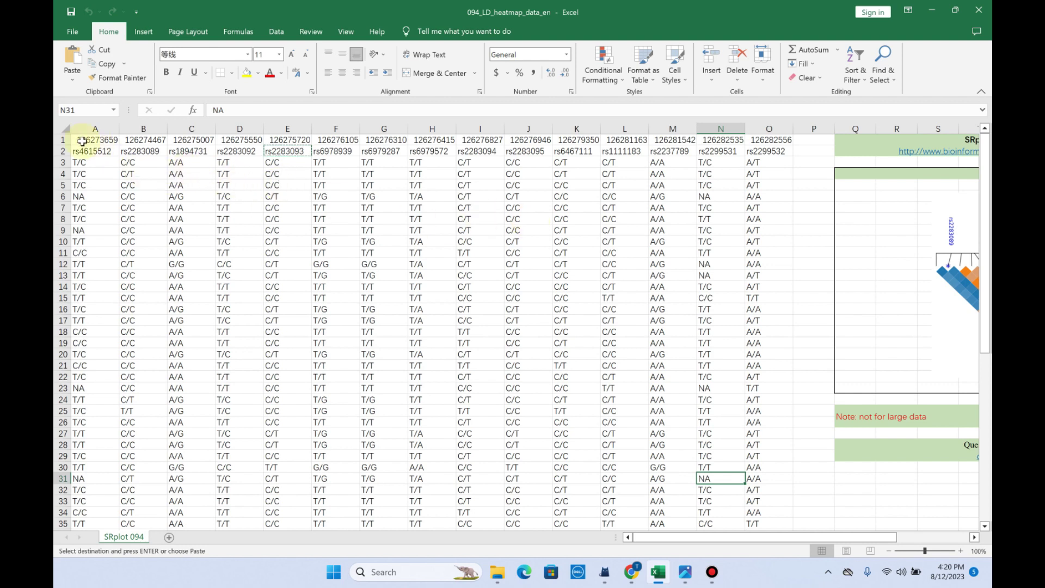
# Select and copy the genotype table A1:O62.
pyautogui.moveTo(79, 137)
pyautogui.mouseDown()
pyautogui.moveTo(742, 490)
pyautogui.moveTo(756, 556)
pyautogui.moveTo(757, 479)
pyautogui.mouseUp()
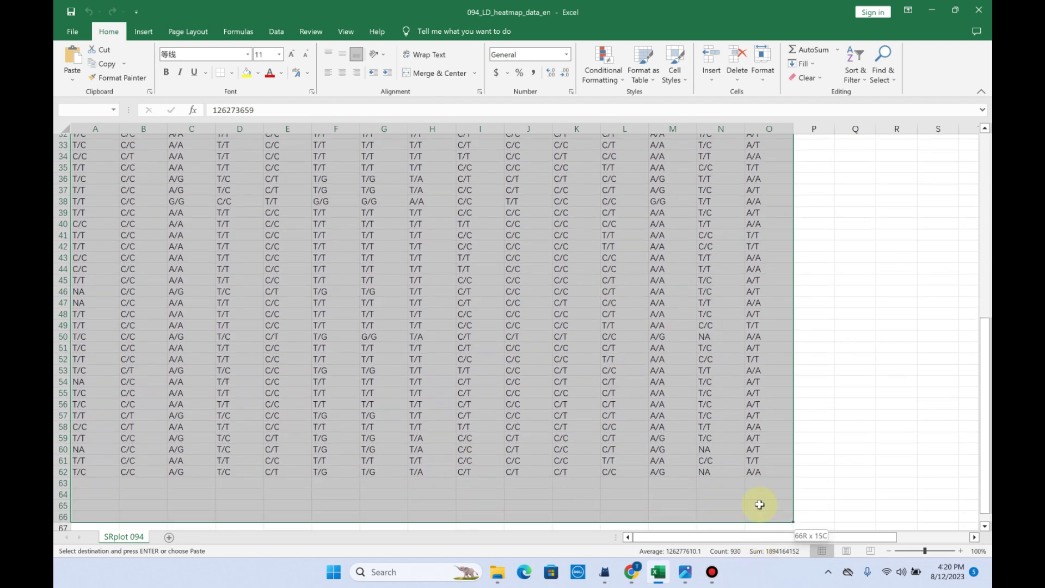
pyautogui.moveTo(760, 505); pyautogui.dragTo(758, 462)
pyautogui.rightClick(649, 393)
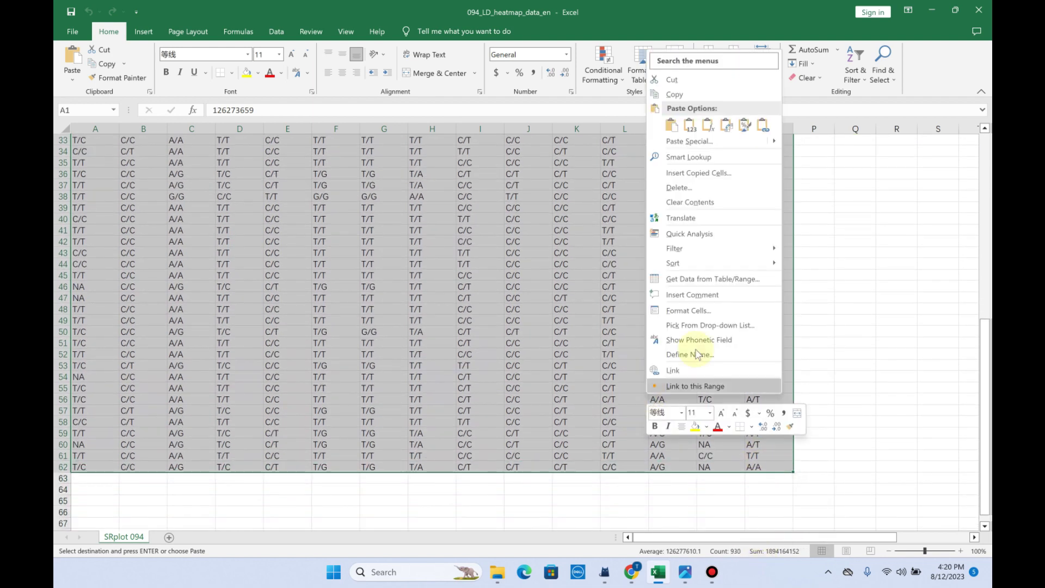
pyautogui.click(690, 98)
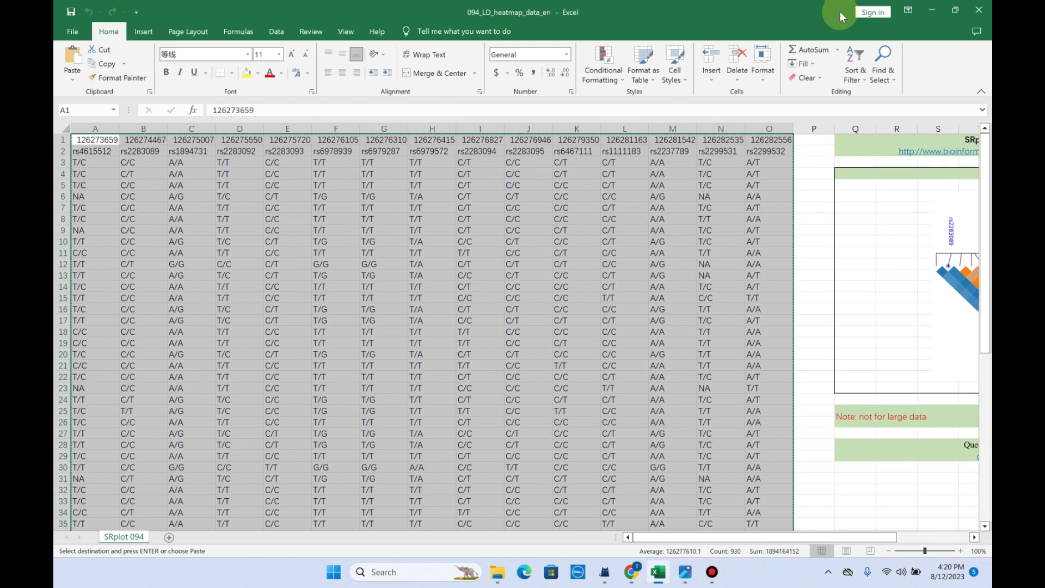
# Paste the genotype table into the input box and set the lower colour to green 17B430.
pyautogui.click(929, 10)
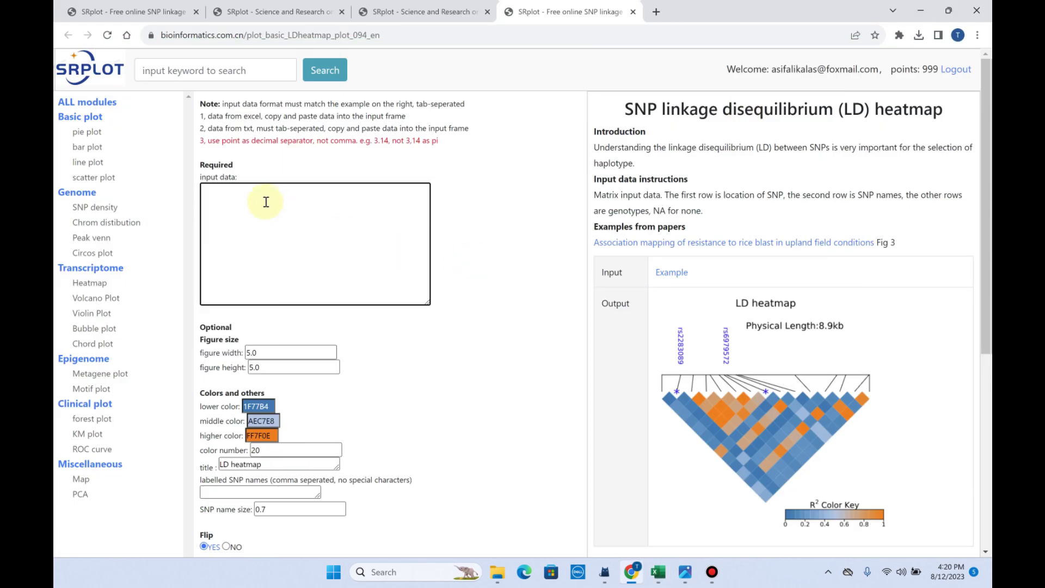
pyautogui.hotkey('ctrl', 'v')
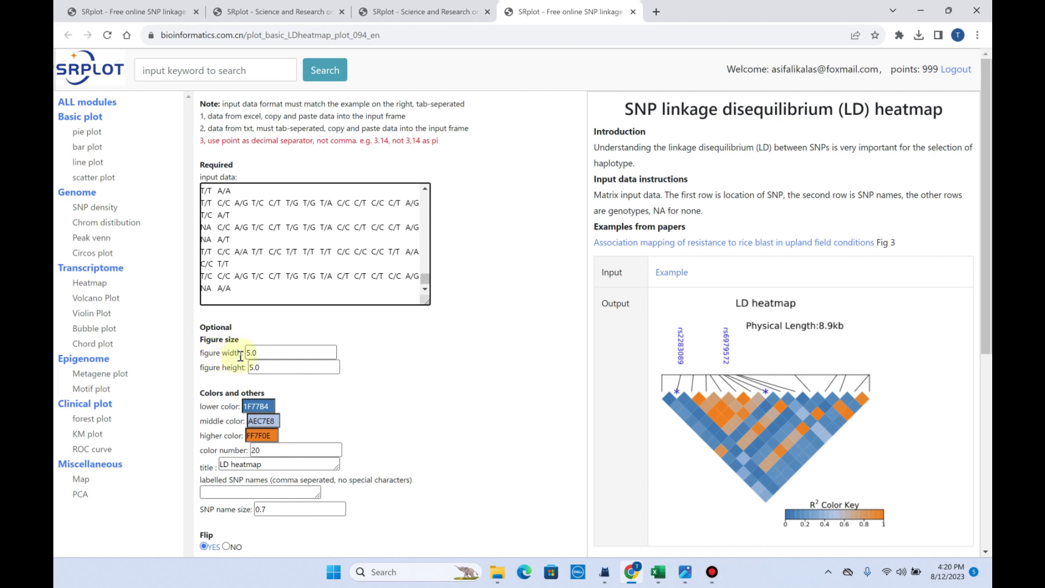
pyautogui.scroll(-1, 253, 384)
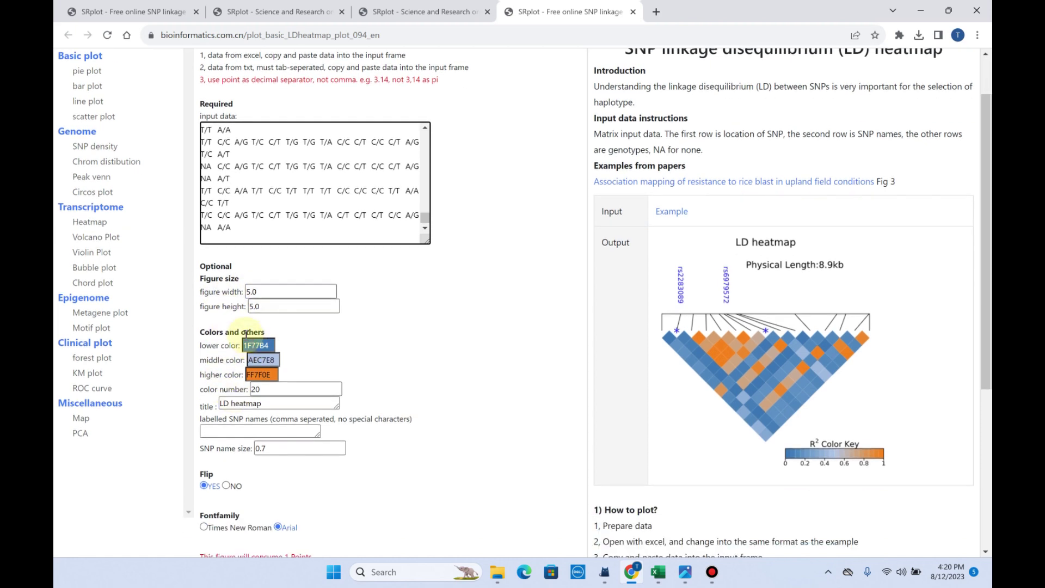
pyautogui.click(260, 346)
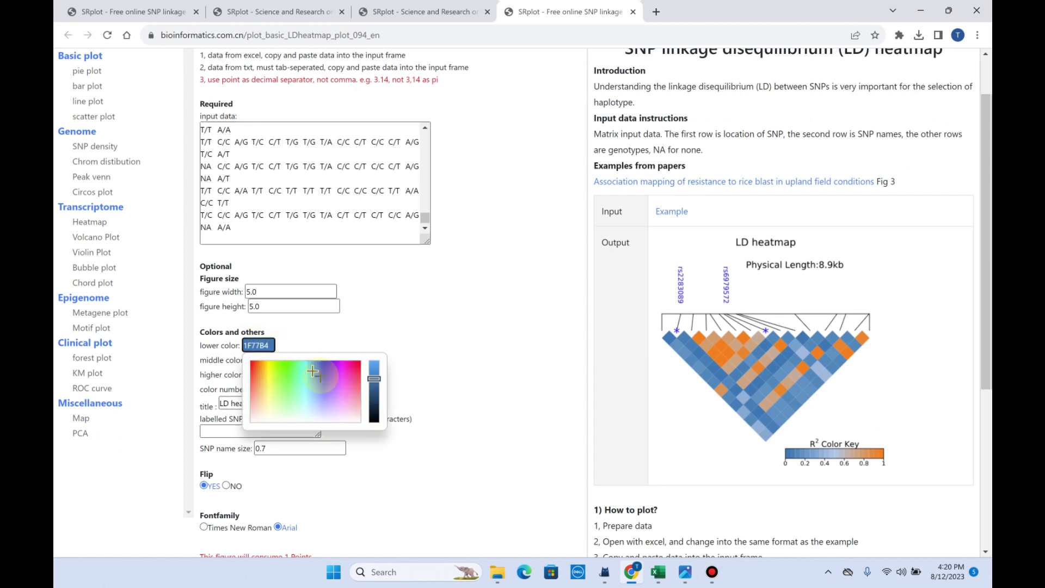
pyautogui.moveTo(313, 370); pyautogui.dragTo(288, 369)
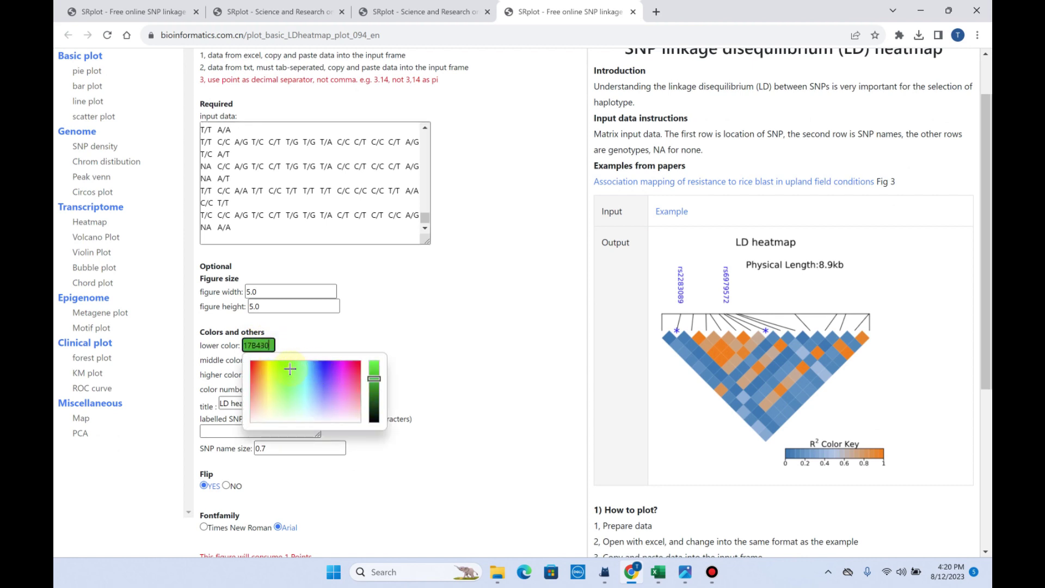
pyautogui.click(327, 327)
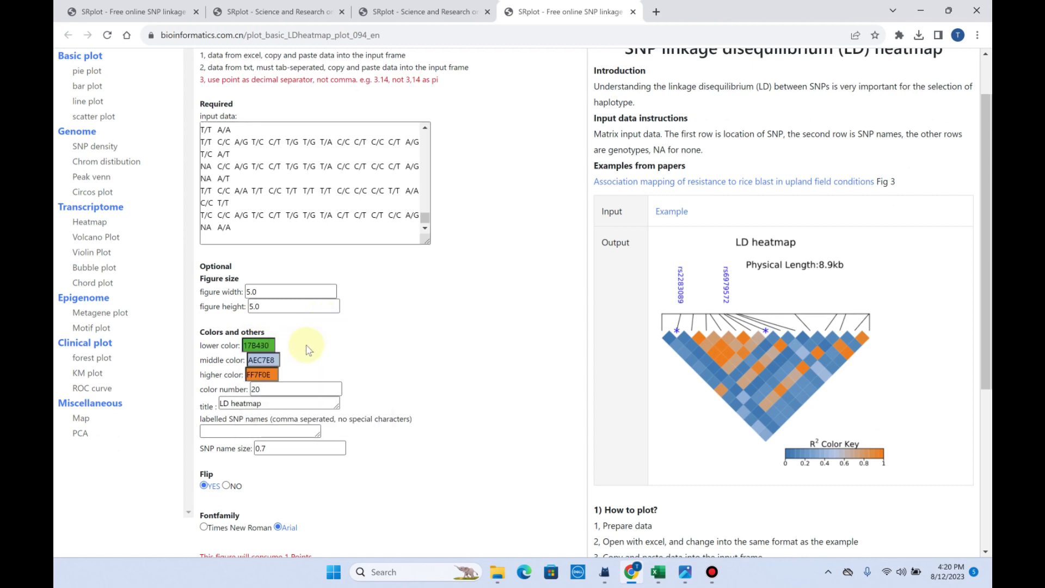
# Set the heatmap's higher colour to red FF674B.
pyautogui.click(261, 375)
pyautogui.moveTo(259, 397); pyautogui.dragTo(260, 399)
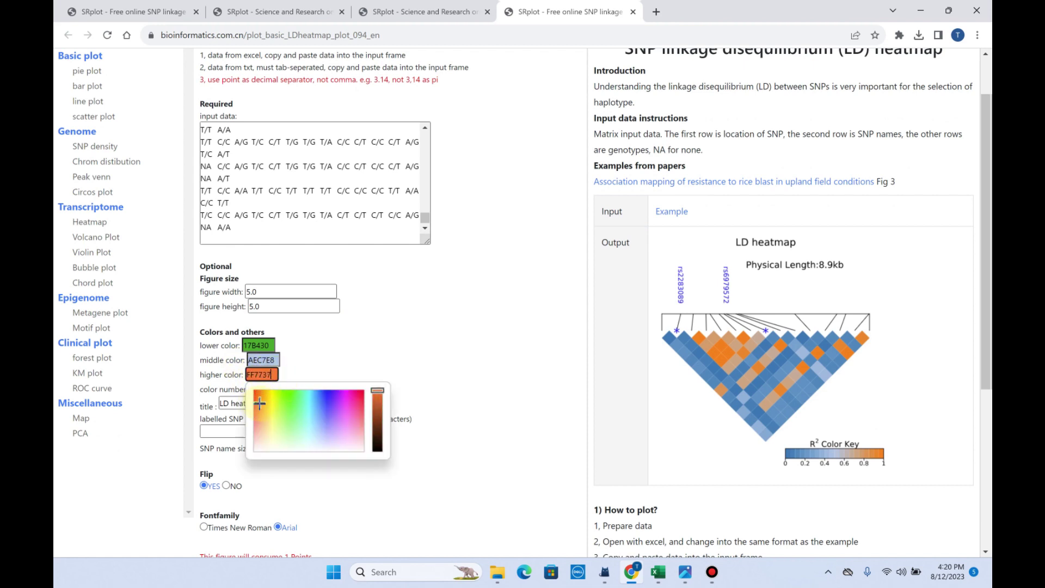
pyautogui.click(340, 332)
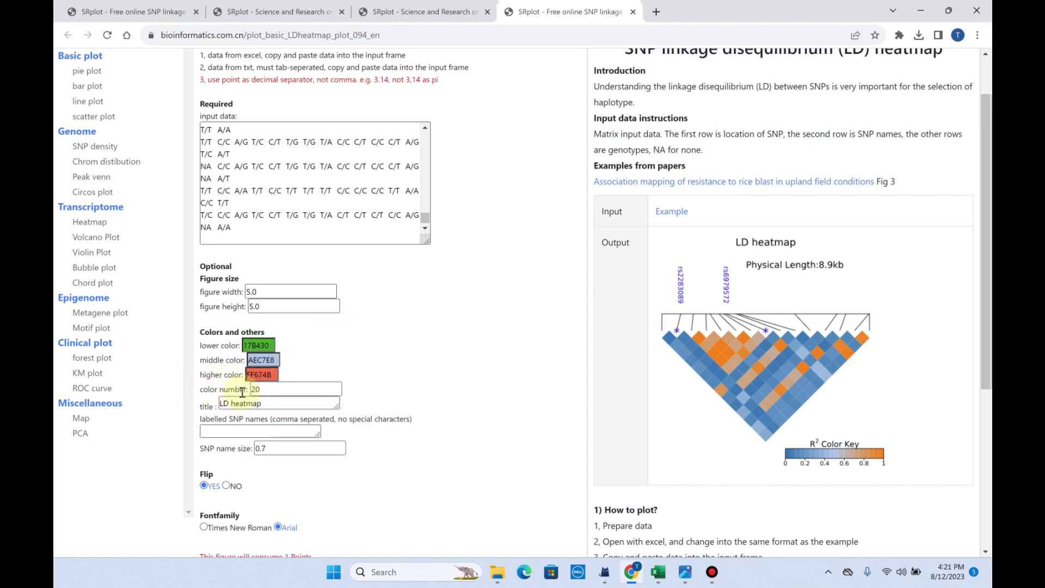
pyautogui.scroll(-1, 237, 391)
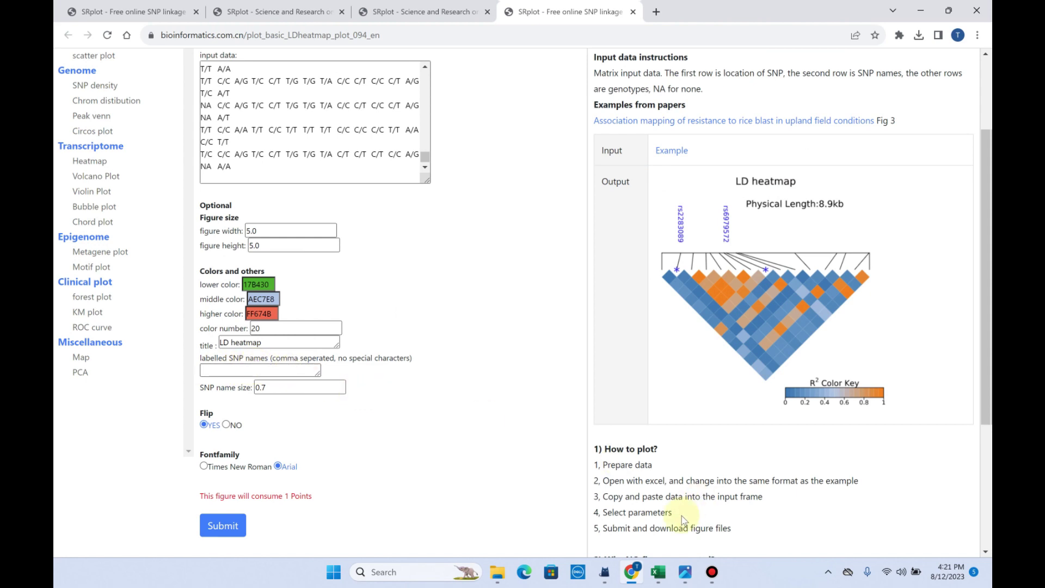
# Copy SNP name rs4615512 from cell A2, then select SRplot's labelled SNP names box.
pyautogui.click(658, 571)
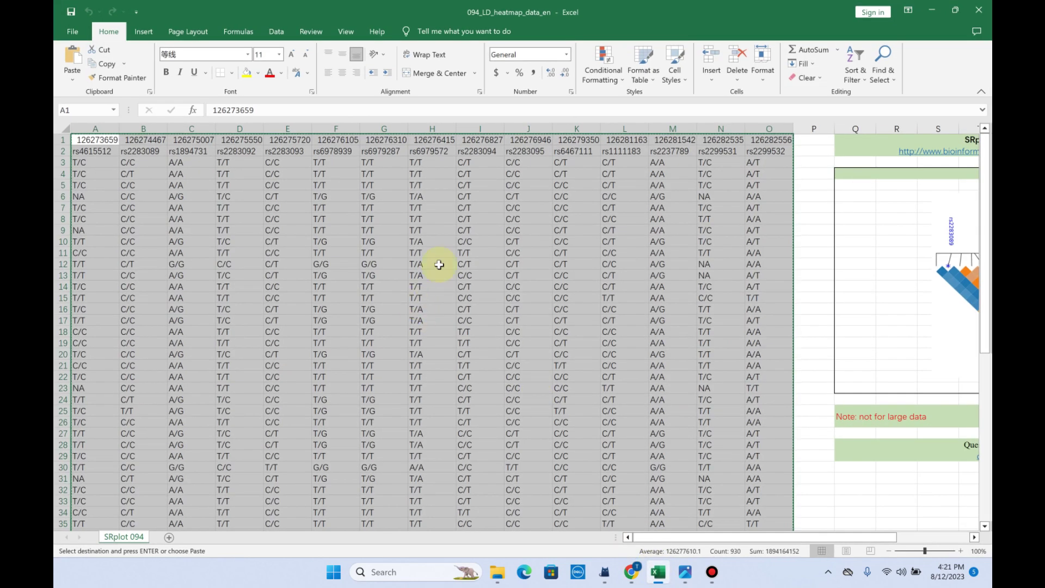
pyautogui.click(430, 219)
pyautogui.click(96, 152)
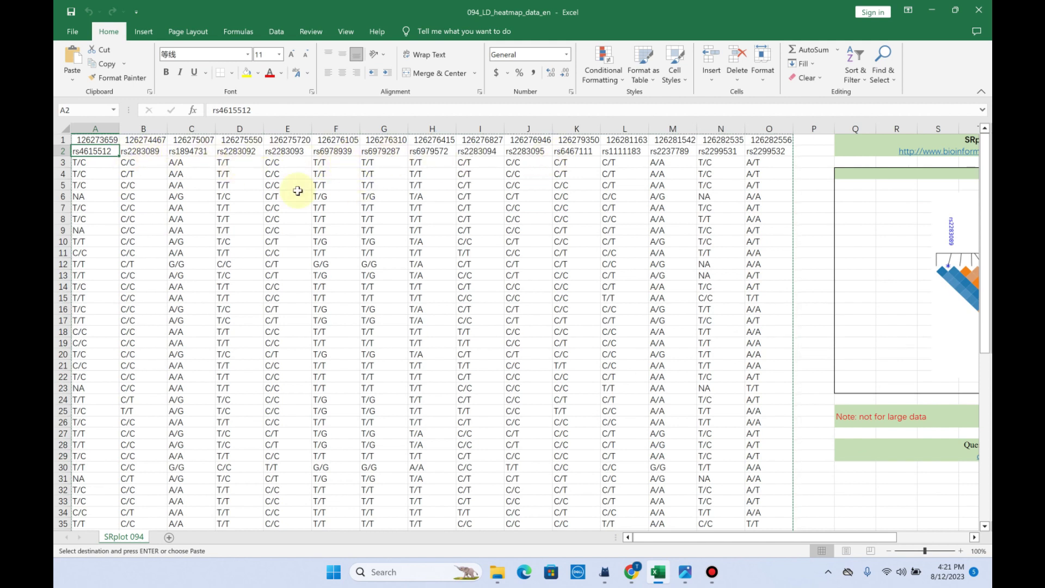
pyautogui.click(208, 173)
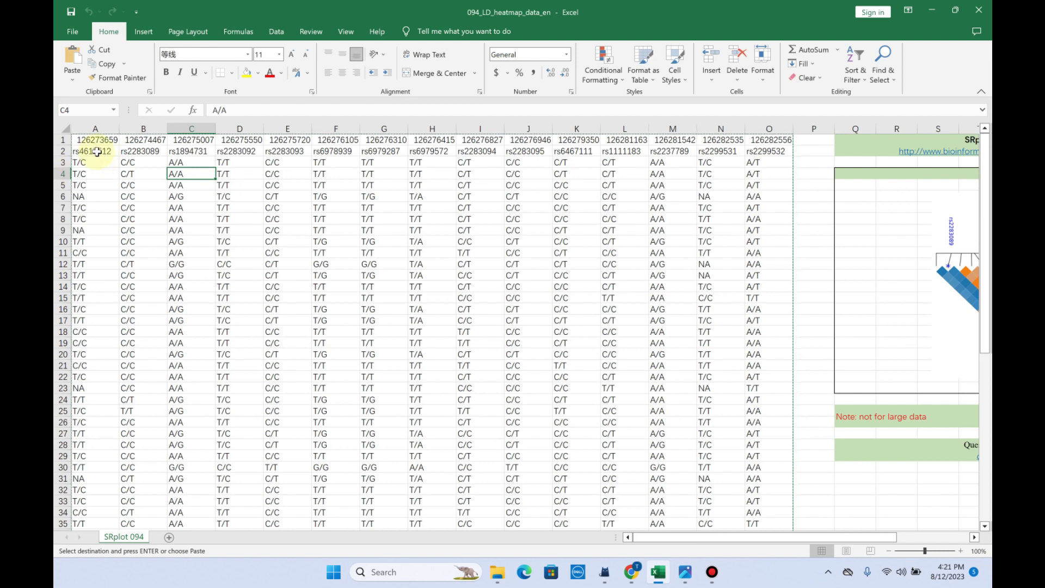
pyautogui.moveTo(97, 151); pyautogui.dragTo(161, 151)
pyautogui.click(175, 164)
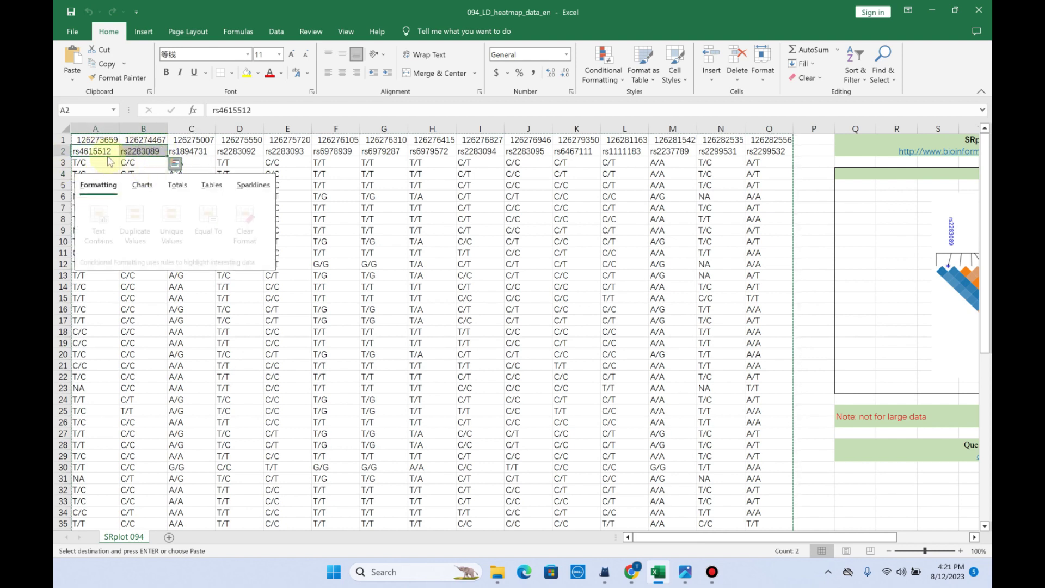
pyautogui.click(331, 163)
pyautogui.click(107, 152)
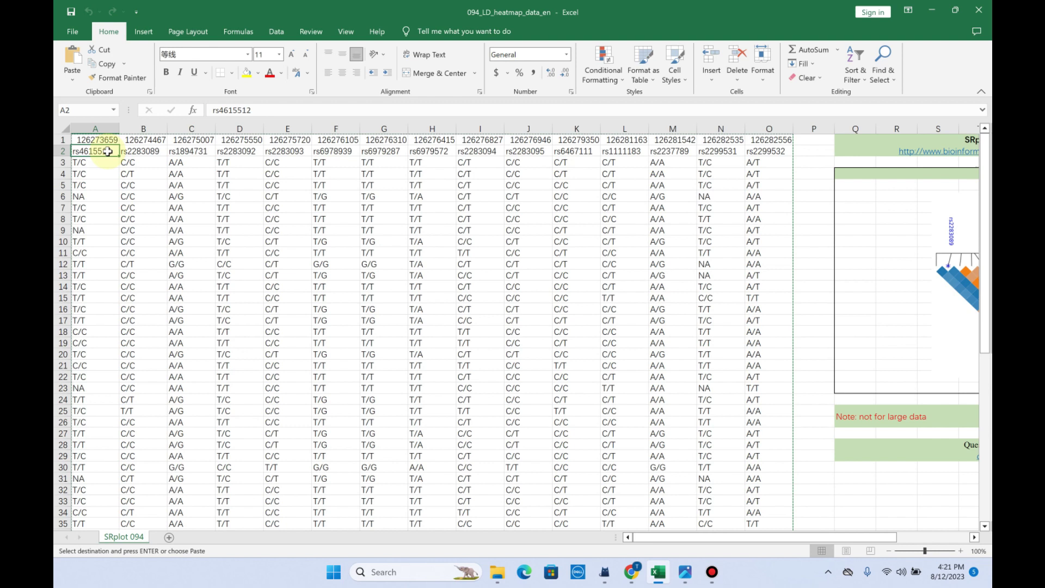
pyautogui.click(927, 10)
pyautogui.click(271, 368)
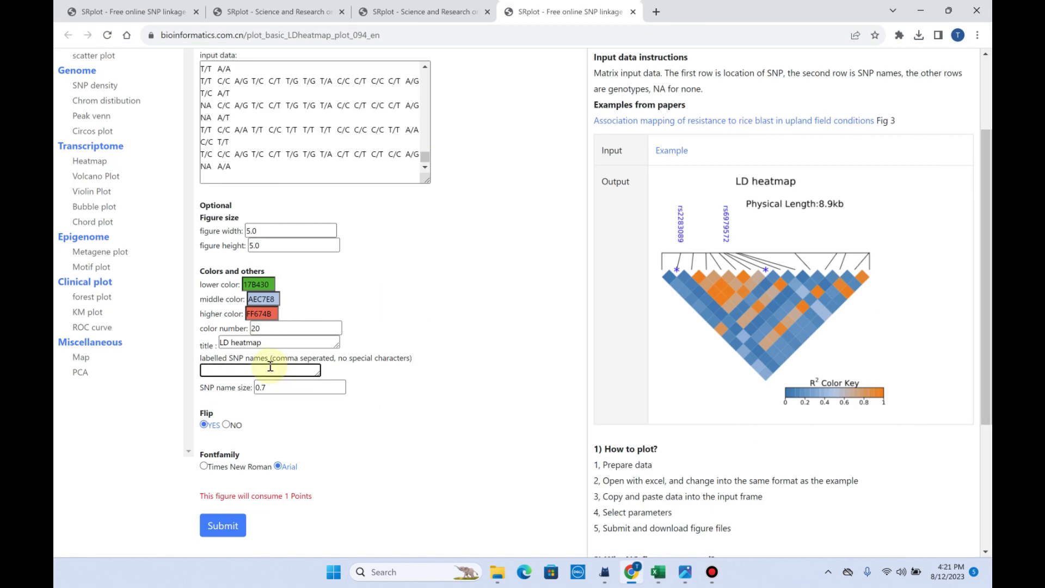
pyautogui.moveTo(298, 387)
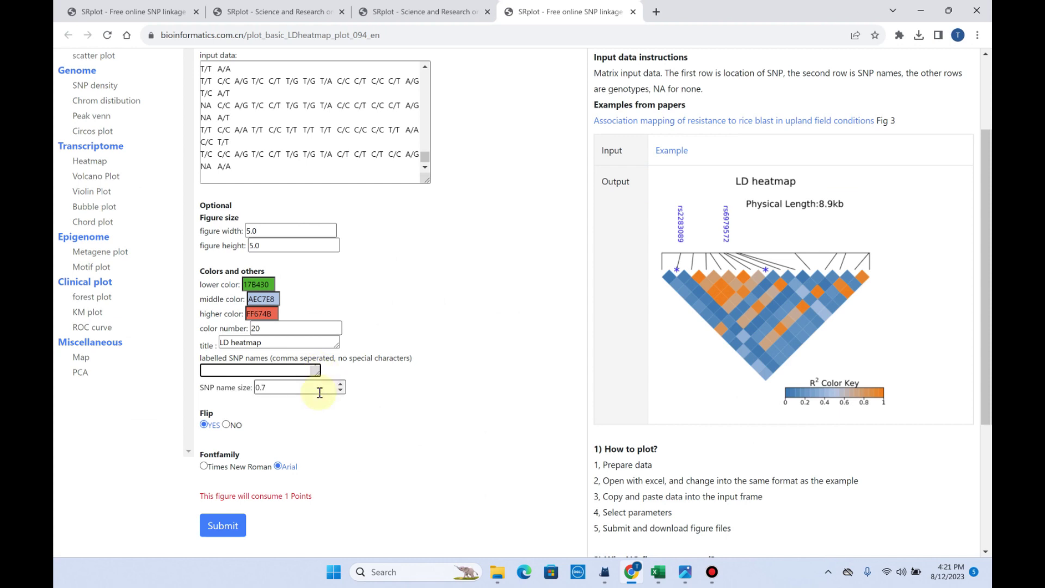
# Enlarge the labelled SNP names box, paste rs4615512, and fetch rs6979287 from cell G2.
pyautogui.hotkey('ctrl', 'v')
pyautogui.moveTo(317, 369); pyautogui.dragTo(320, 447)
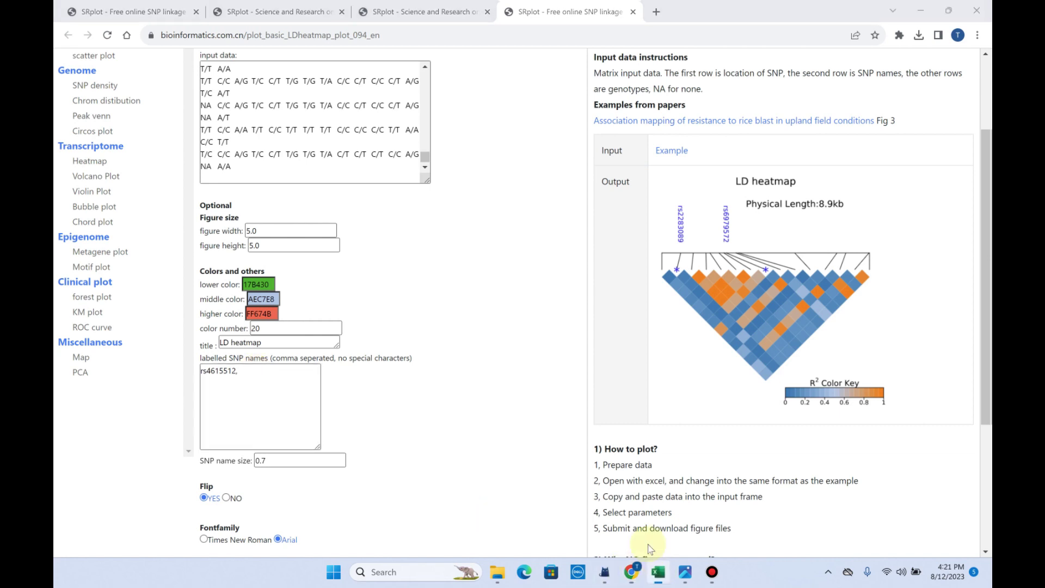
pyautogui.click(659, 572)
pyautogui.click(397, 151)
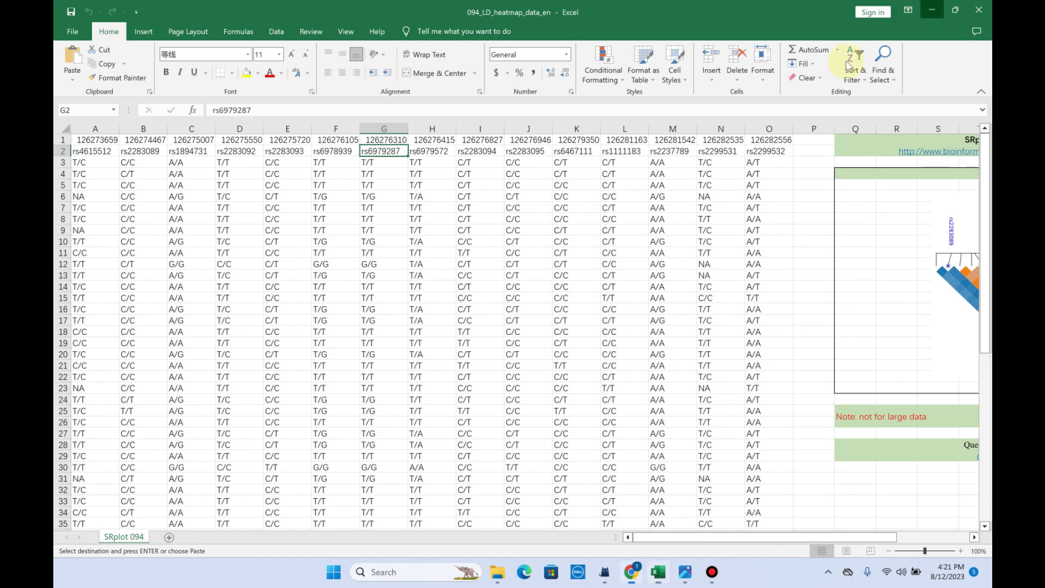
pyautogui.click(931, 10)
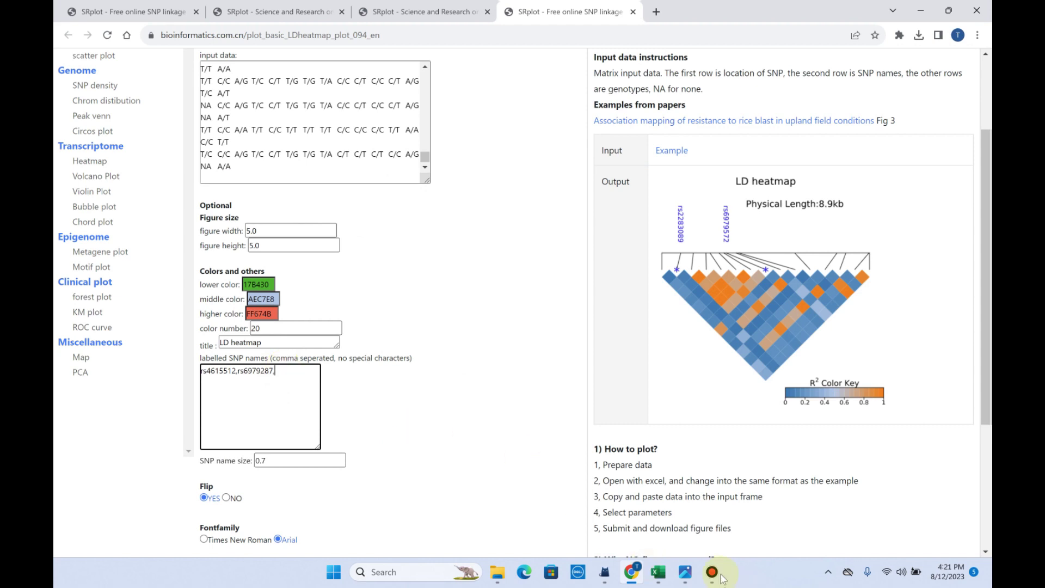
# Copy rs6467111 from cell K2 and paste it as the third labelled SNP.
pyautogui.click(659, 572)
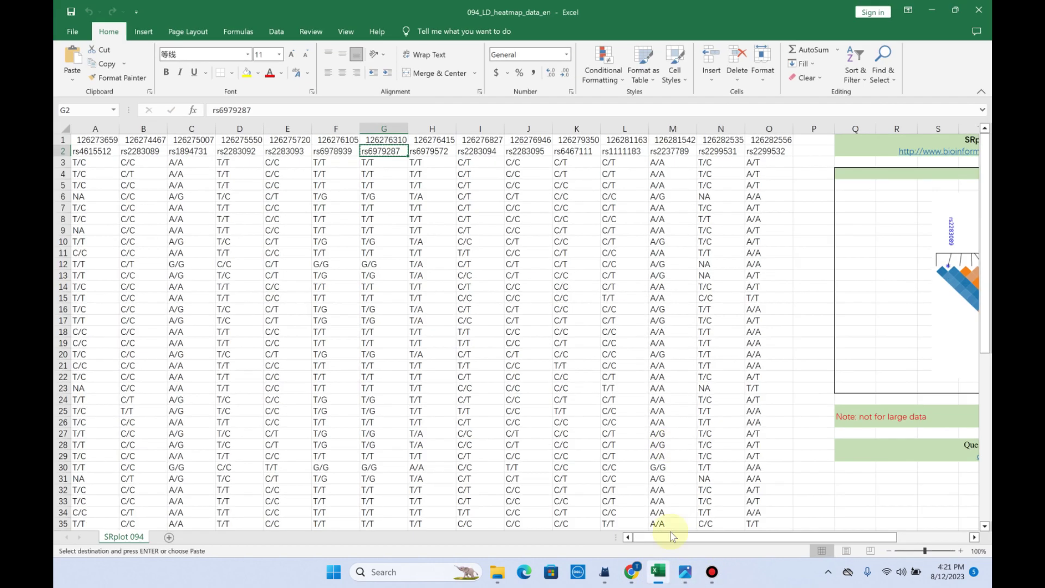
pyautogui.click(582, 152)
pyautogui.hotkey('ctrl', 'c')
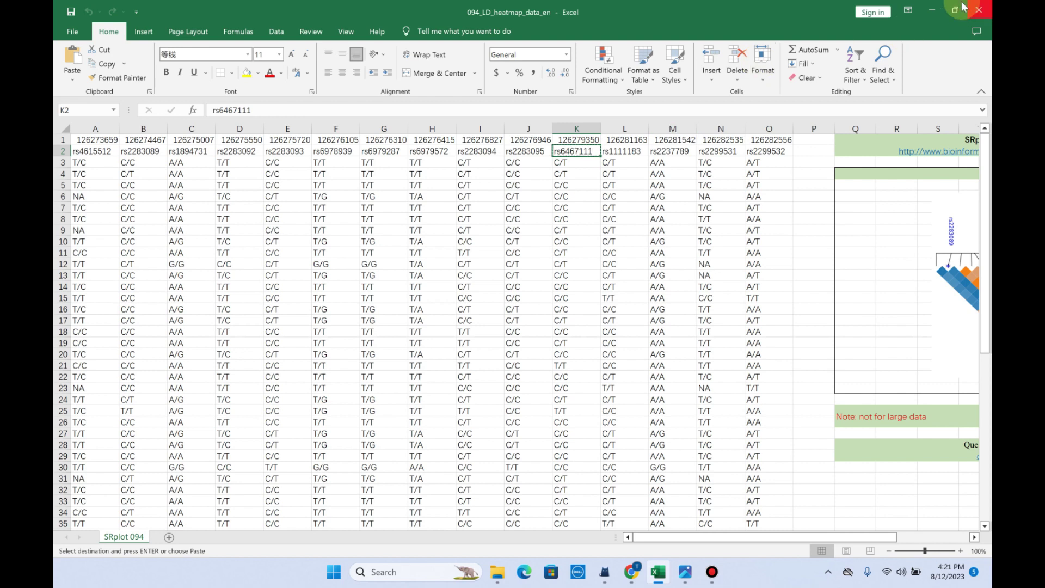
pyautogui.click(932, 10)
pyautogui.hotkey('ctrl', 'v')
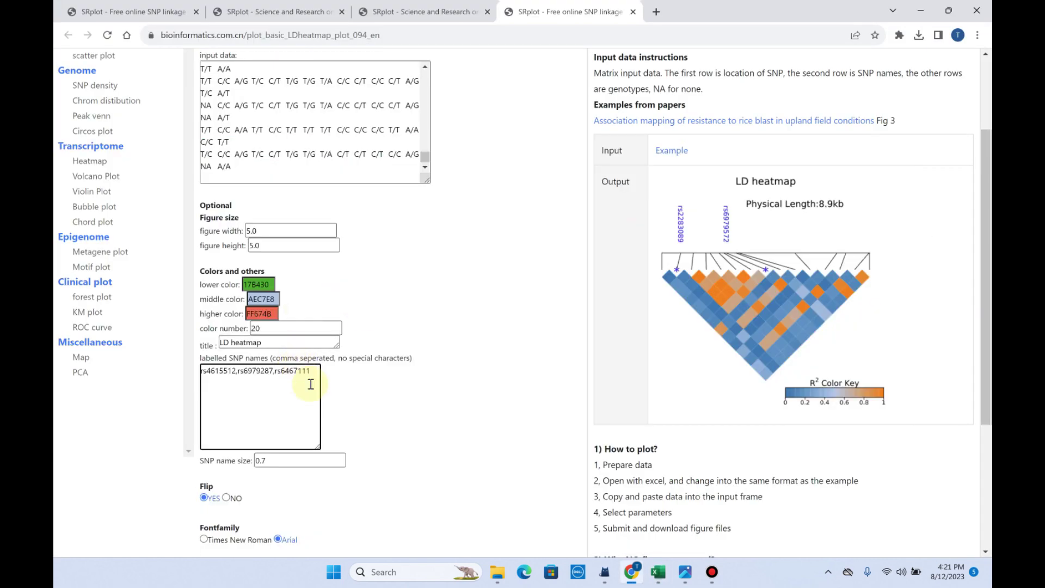
pyautogui.scroll(-2, 314, 379)
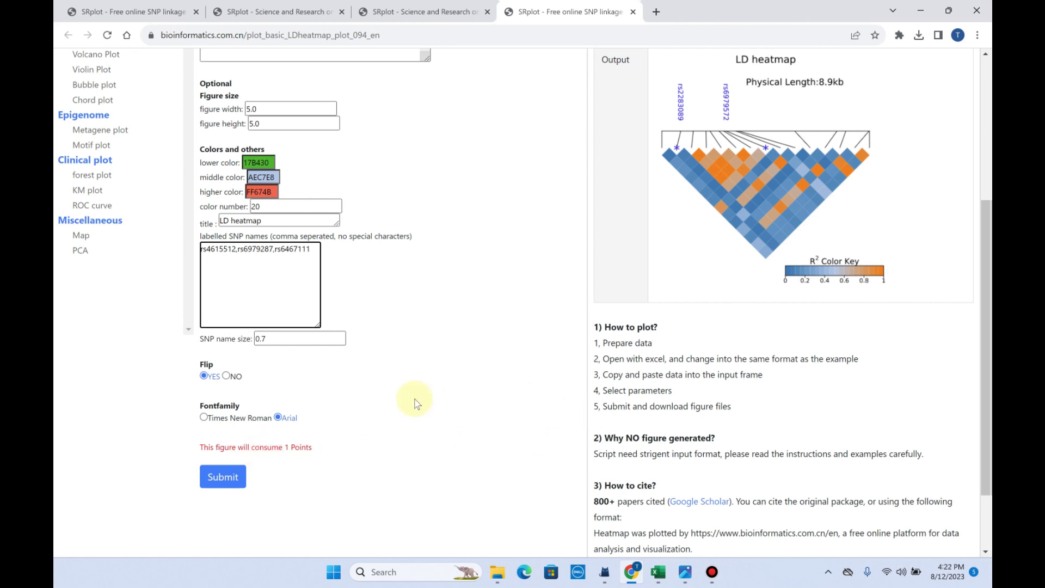
pyautogui.scroll(3, 427, 393)
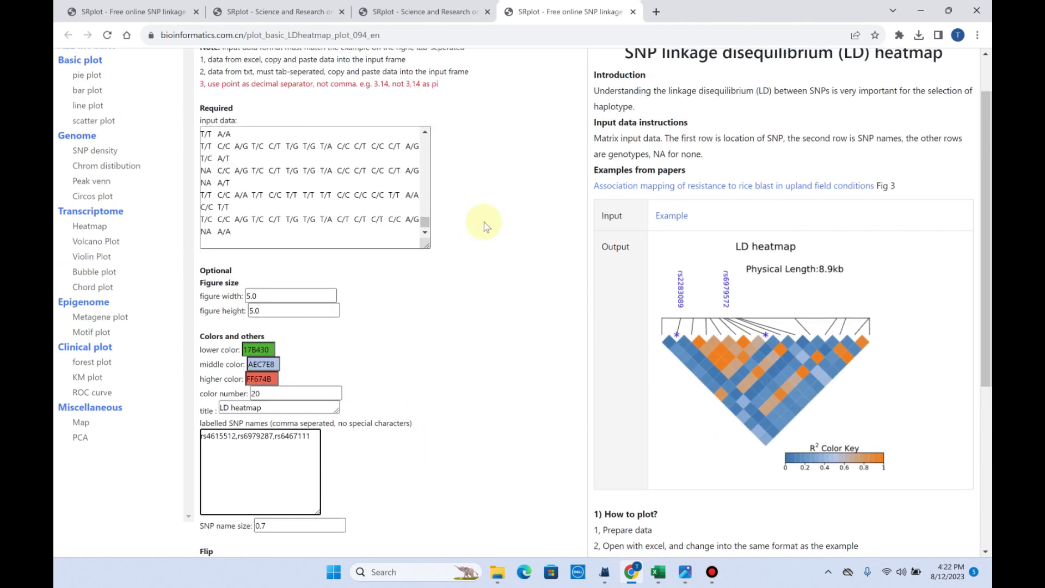
pyautogui.scroll(1, 572, 180)
pyautogui.scroll(-1, 444, 315)
pyautogui.scroll(-3, 327, 373)
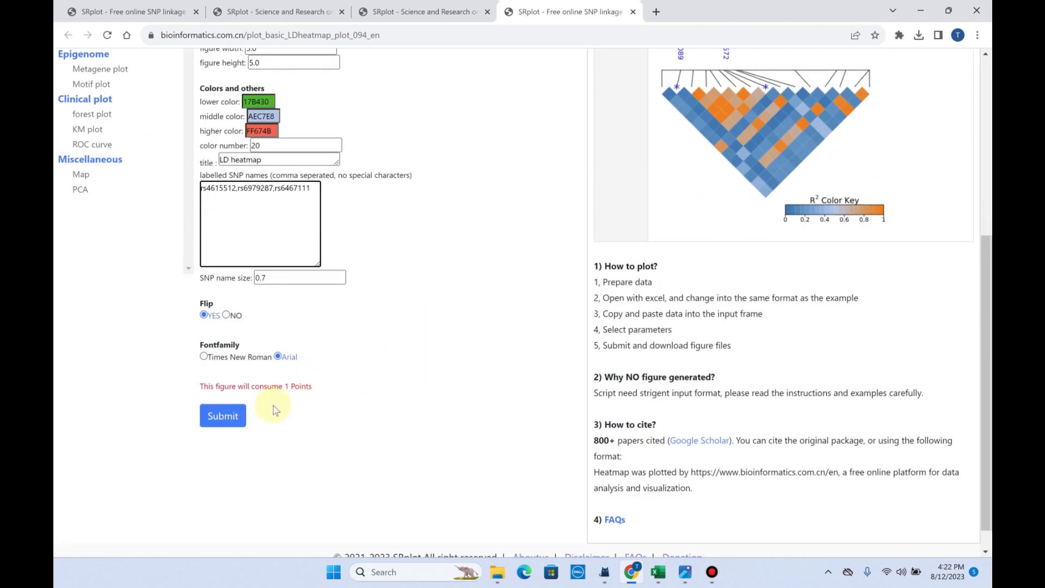
pyautogui.scroll(2, 325, 395)
pyautogui.scroll(1, 300, 144)
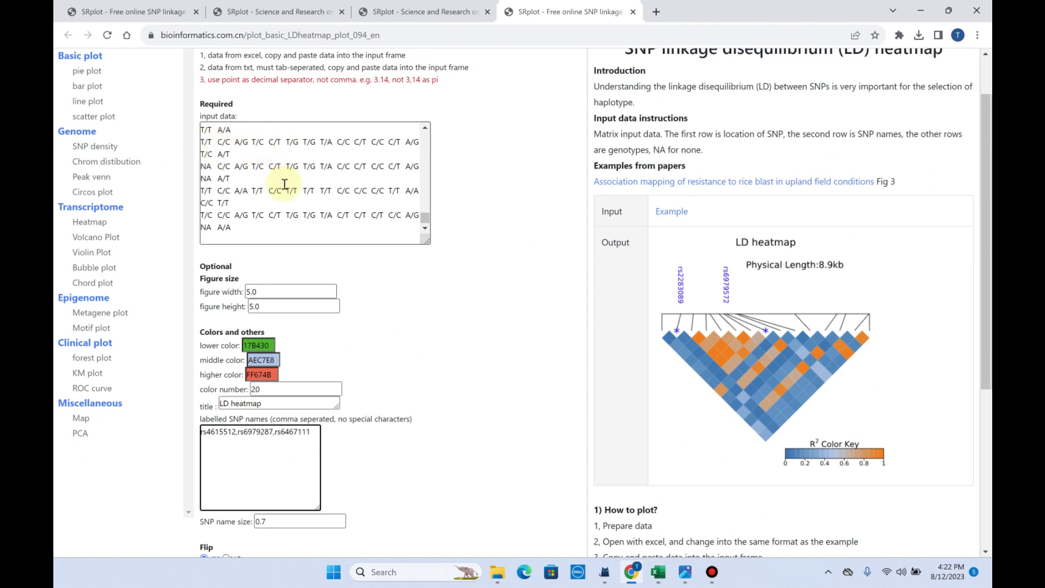
pyautogui.scroll(-1, 315, 245)
pyautogui.scroll(-1, 329, 299)
pyautogui.scroll(-1, 286, 343)
# Submit the LD heatmap form to generate the plot.
pyautogui.click(230, 396)
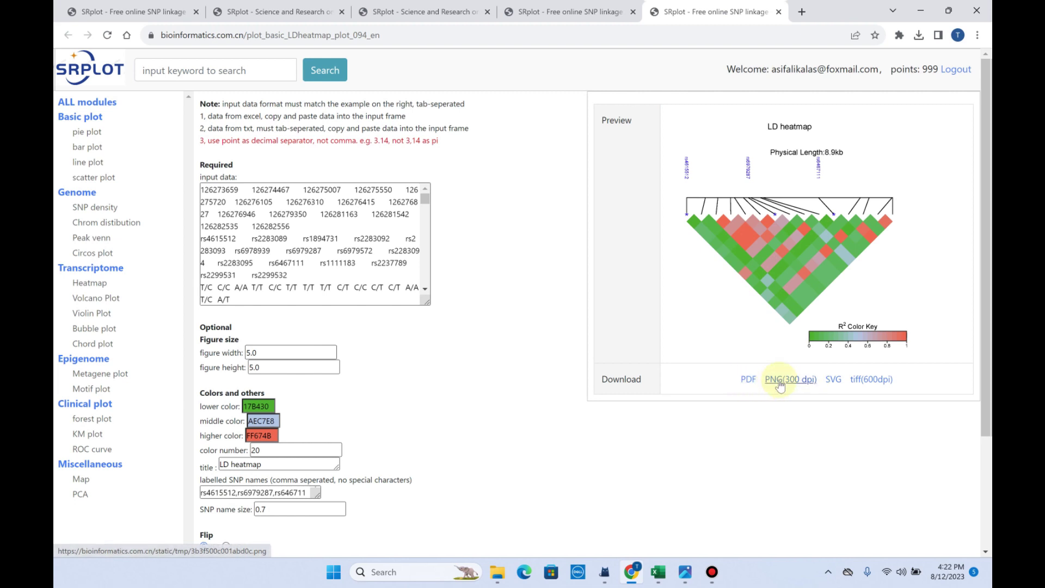
# Download the LD heatmap as a PDF and confirm it in recent downloads.
pyautogui.click(749, 379)
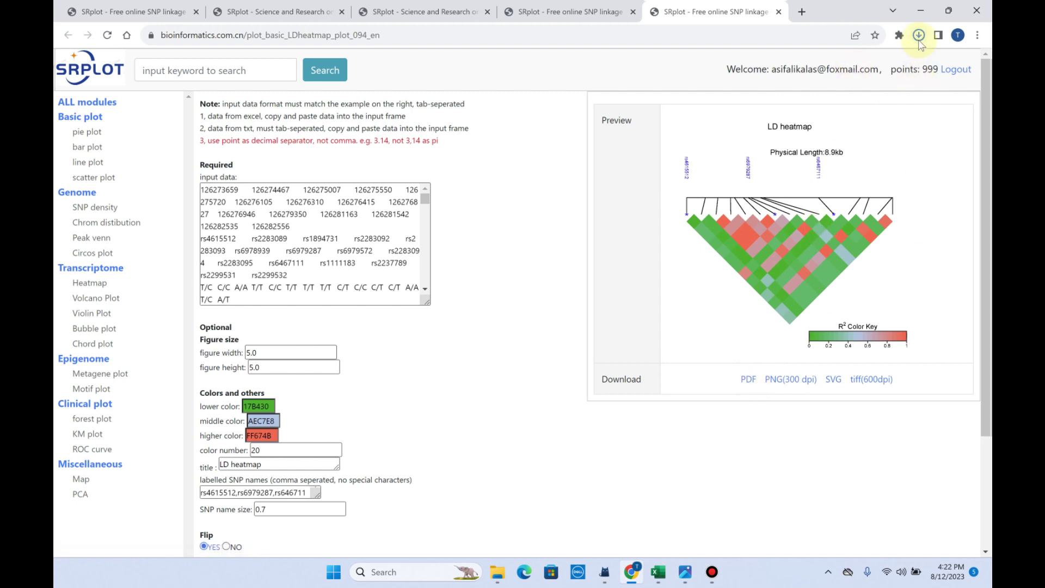
pyautogui.click(919, 37)
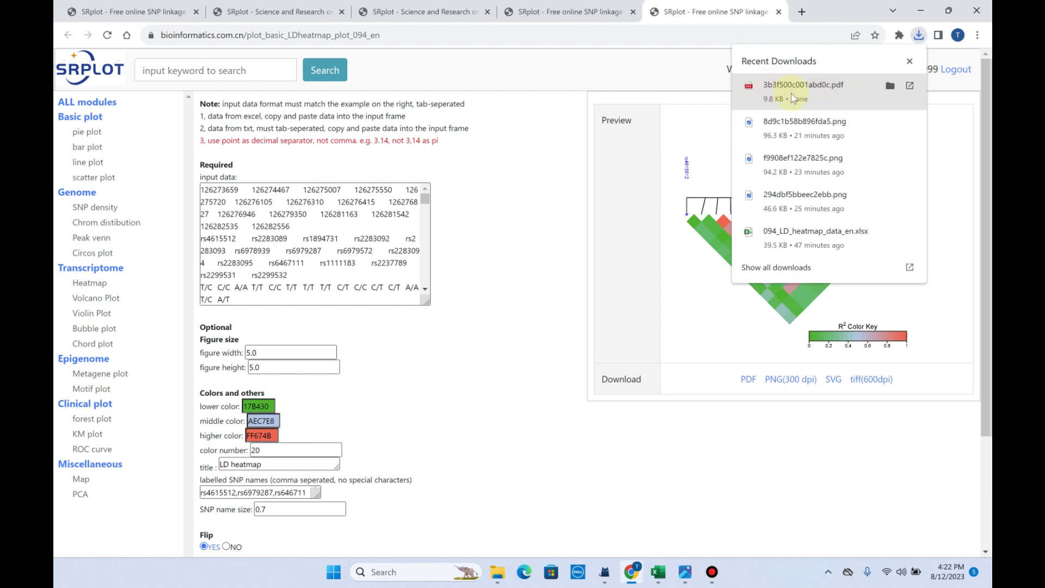
# Review the downloaded heatmap PDF in Edge, then minimize Edge and File Explorer.
pyautogui.click(890, 87)
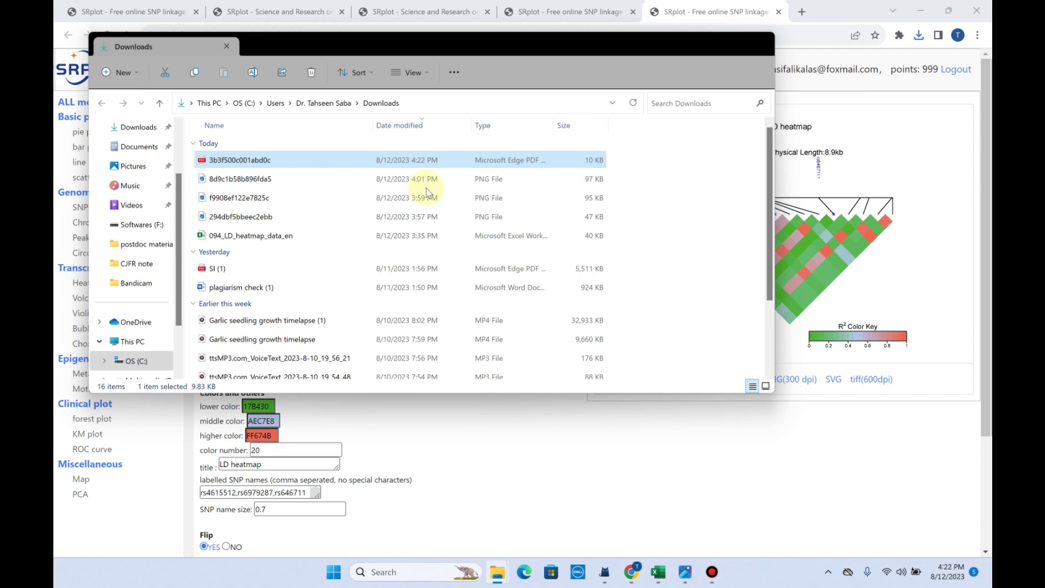
pyautogui.doubleClick(415, 166)
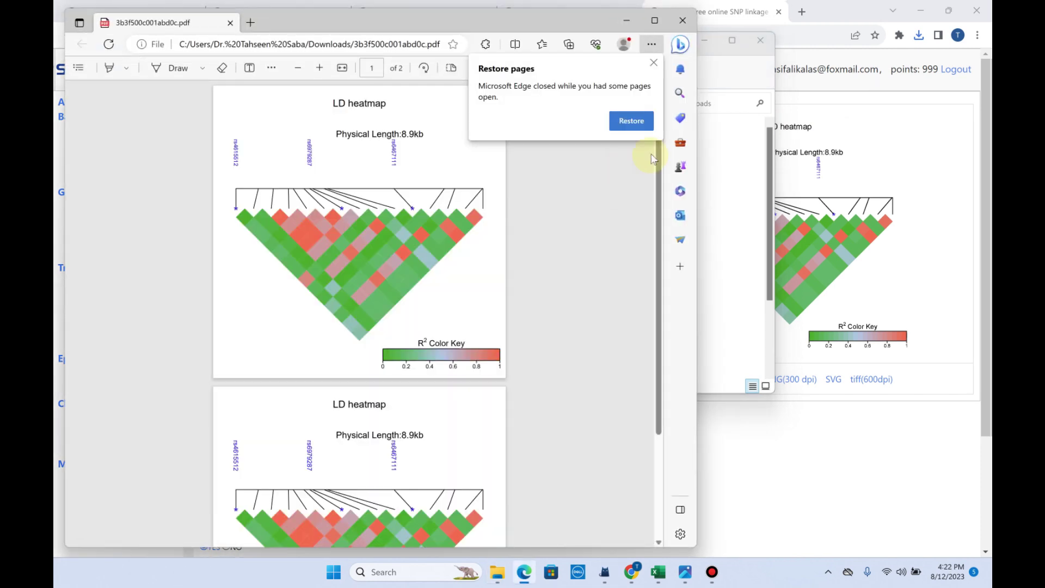
pyautogui.click(654, 63)
pyautogui.scroll(-3, 406, 203)
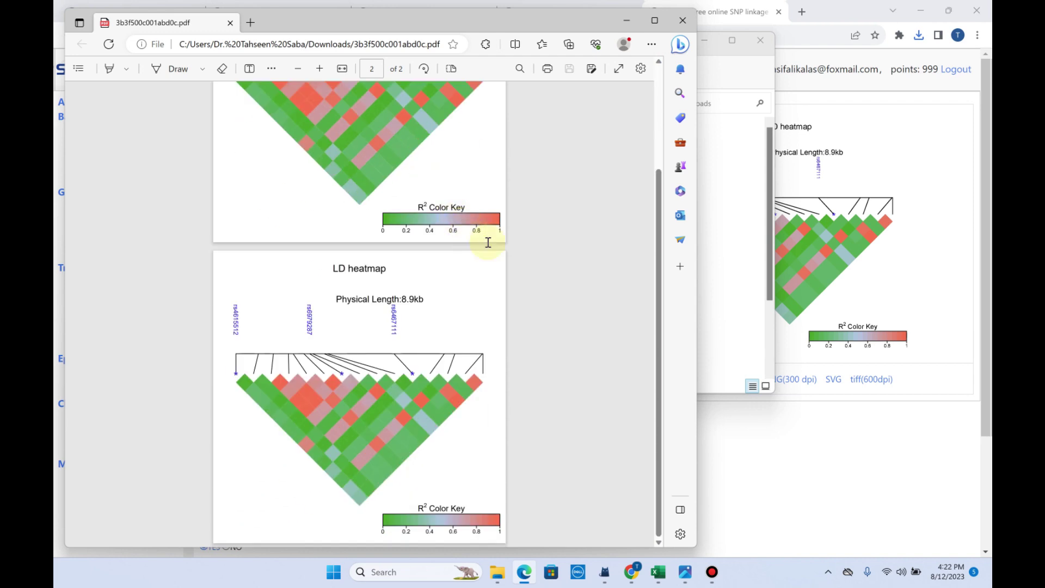
pyautogui.click(634, 23)
pyautogui.click(706, 41)
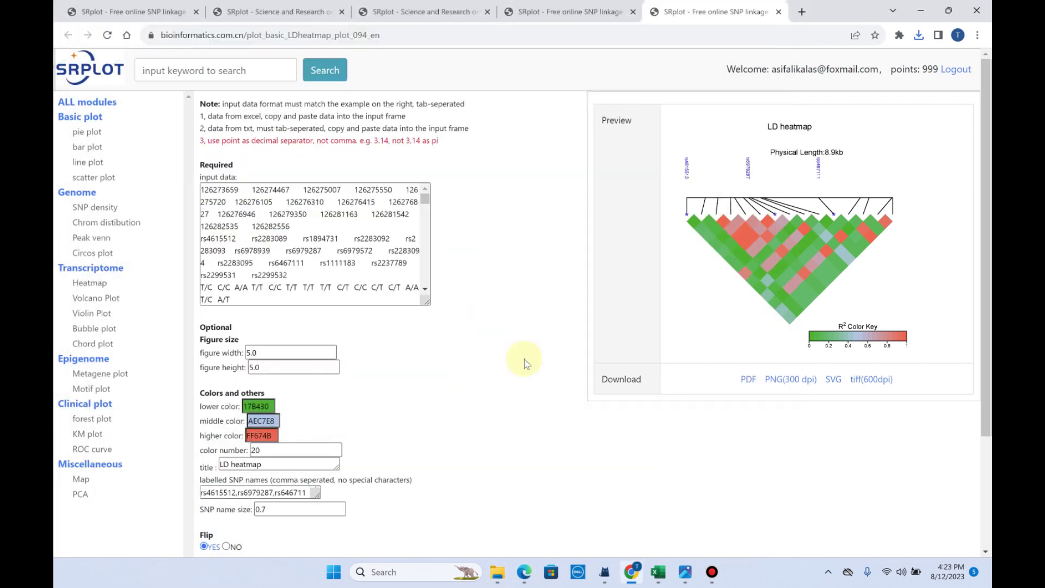